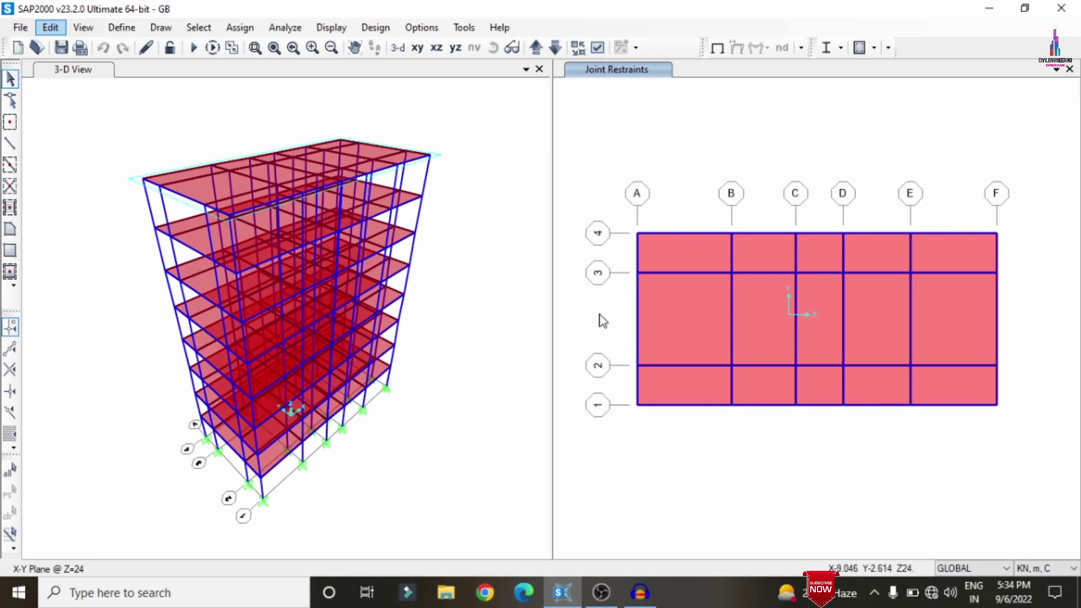
# Step: Review the GLOBAL grid system data as spacings, leaving the grid unchanged
pyautogui.rightClick(499, 142)
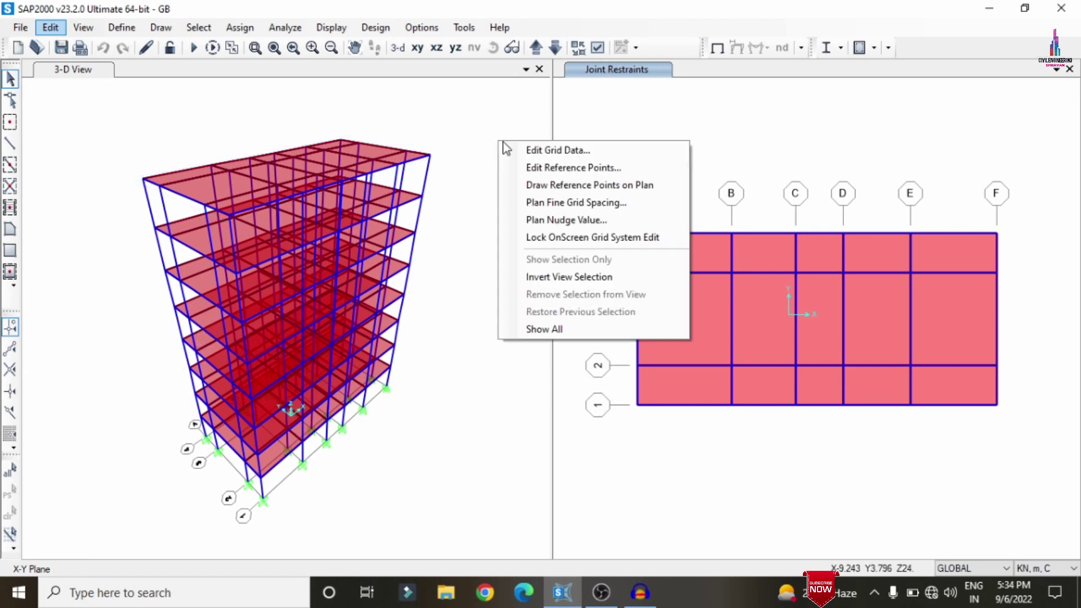
pyautogui.click(521, 146)
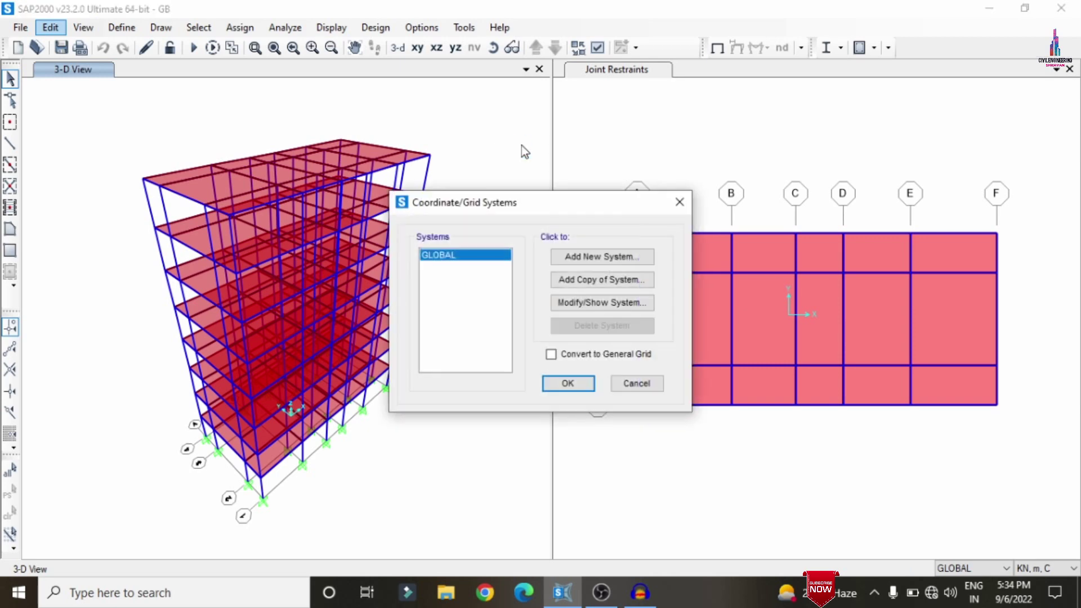
pyautogui.click(633, 383)
pyautogui.rightClick(518, 234)
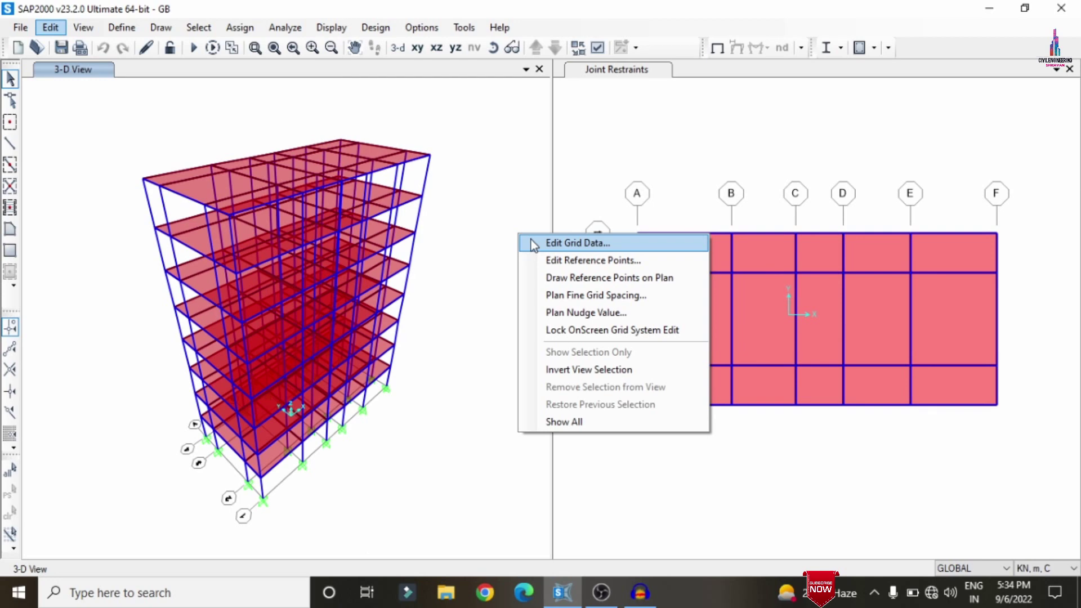
pyautogui.click(531, 238)
pyautogui.click(591, 302)
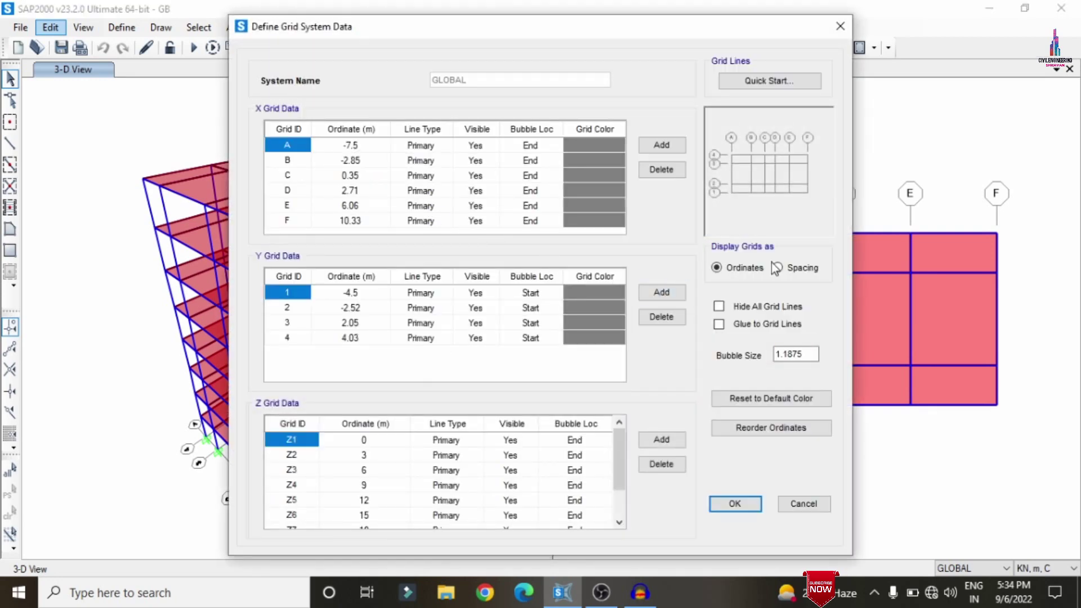
pyautogui.click(789, 271)
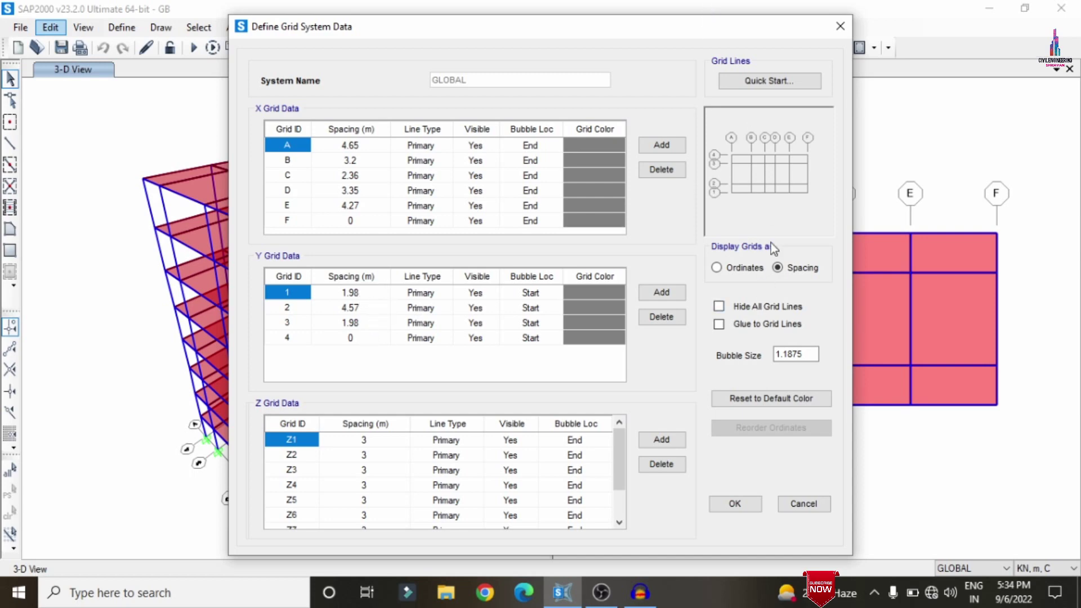
pyautogui.click(796, 506)
pyautogui.click(641, 390)
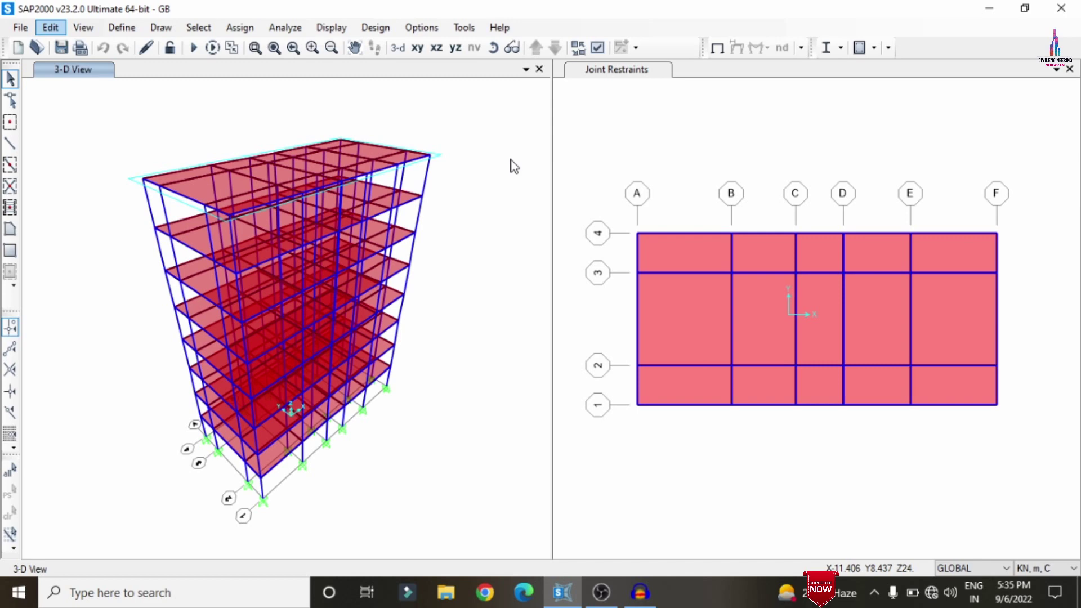
# Step: Inspect the M40 concrete and Fe550 material definitions without changes
pyautogui.click(121, 27)
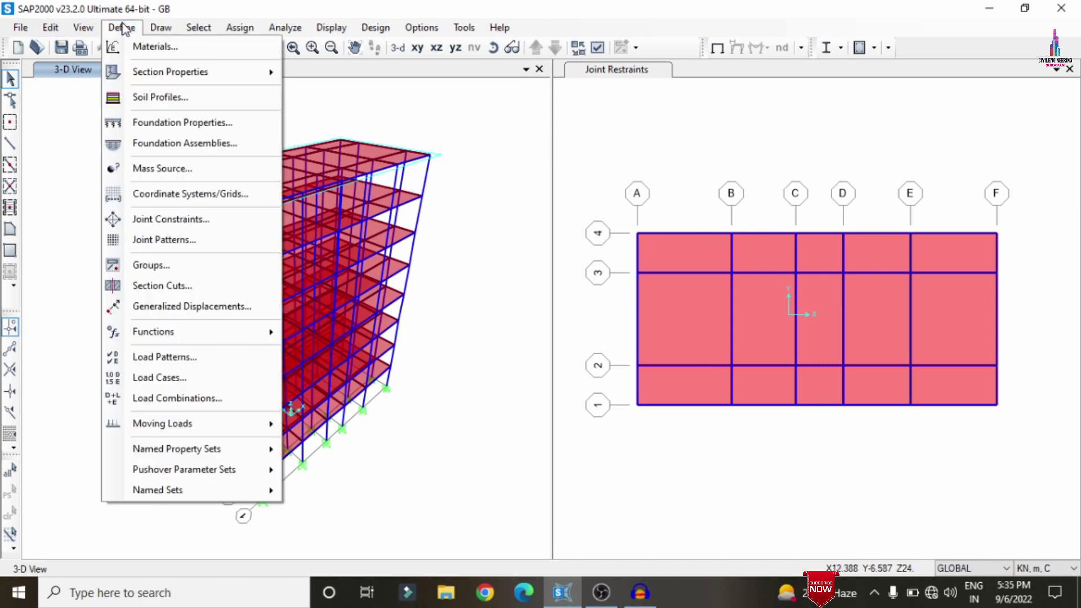
pyautogui.click(146, 44)
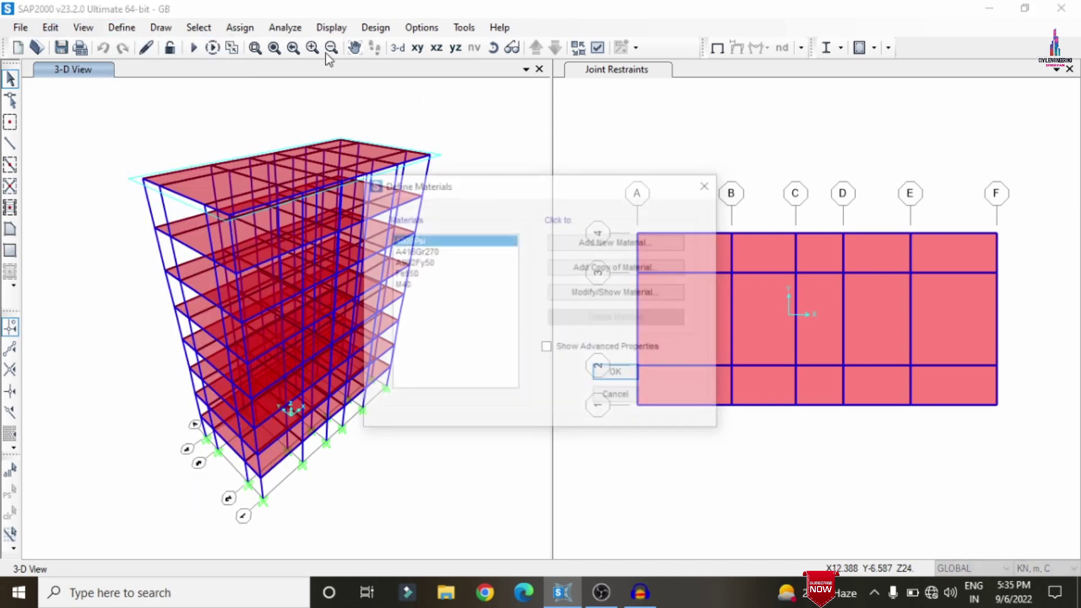
pyautogui.click(405, 286)
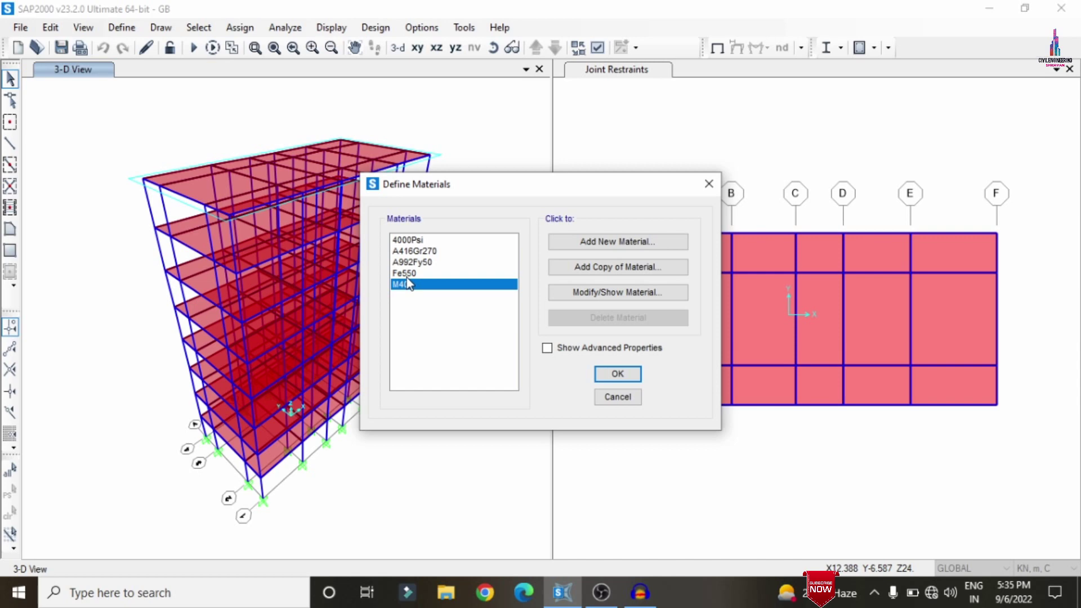
pyautogui.click(406, 276)
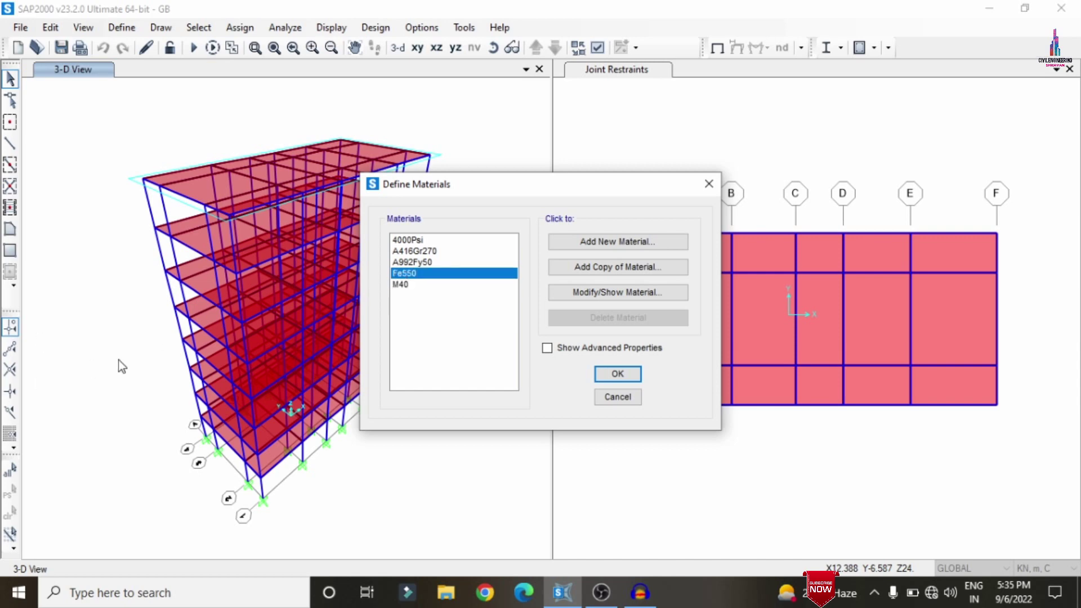
pyautogui.click(615, 396)
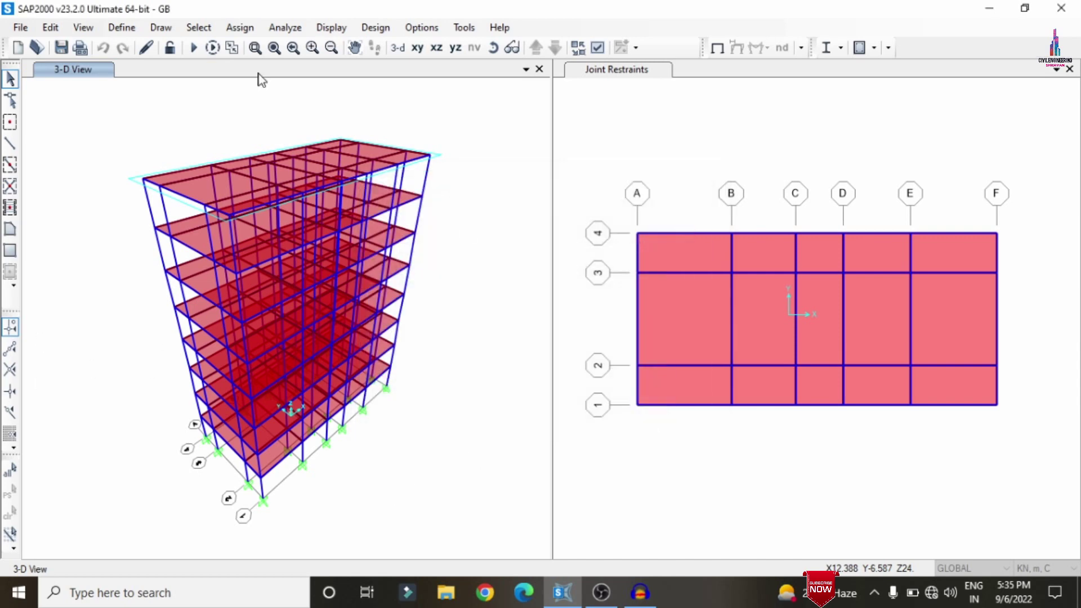
# Step: Review the Slab area section's shell properties, leaving them unchanged
pyautogui.click(142, 32)
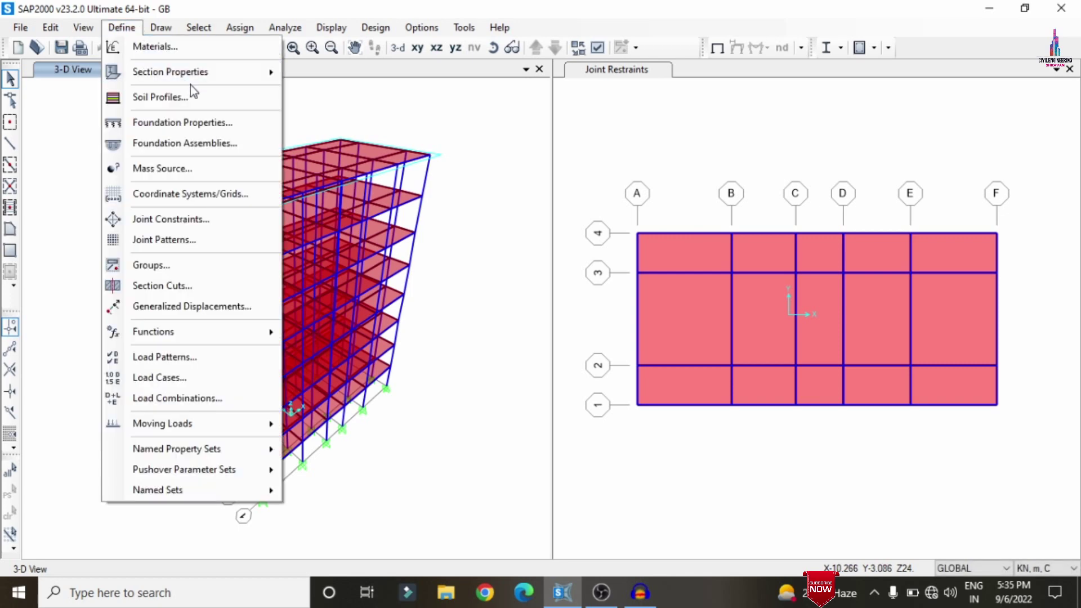
pyautogui.moveTo(191, 73)
pyautogui.click(374, 140)
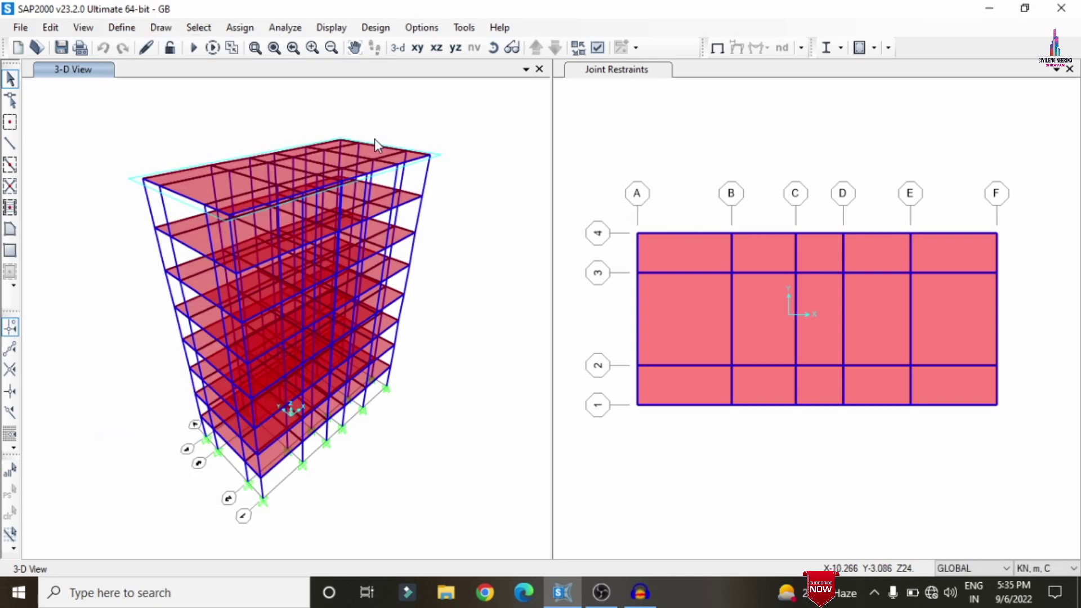
pyautogui.click(431, 244)
pyautogui.click(433, 253)
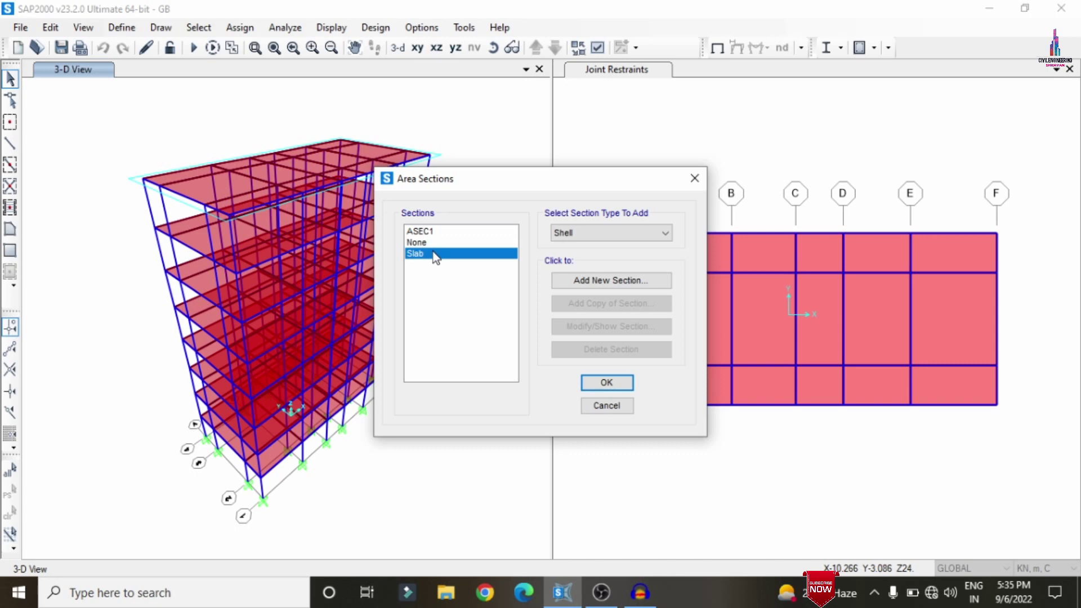
pyautogui.click(610, 329)
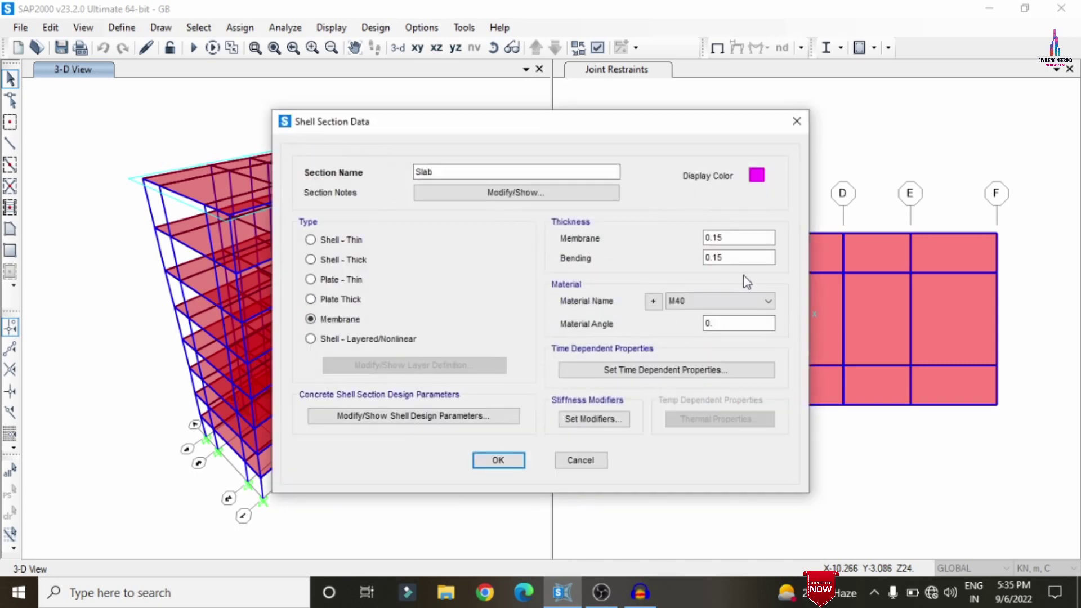
pyautogui.click(581, 460)
pyautogui.click(440, 410)
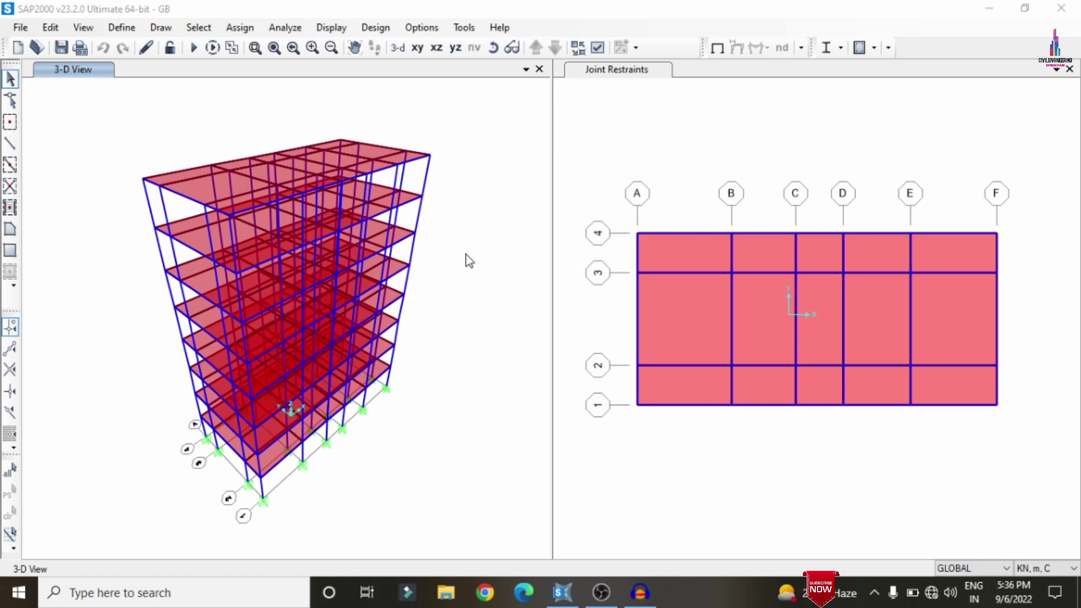
# Step: Review the Live, EQ X, EQ Y, W X and W Y load patterns without changes
pyautogui.click(121, 27)
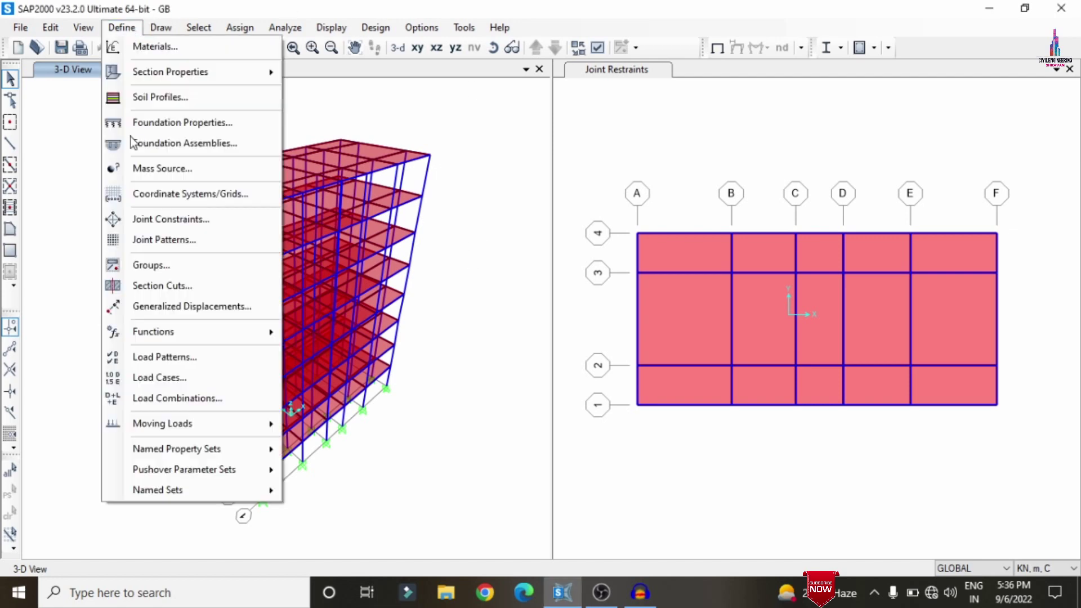
pyautogui.click(150, 356)
pyautogui.click(251, 291)
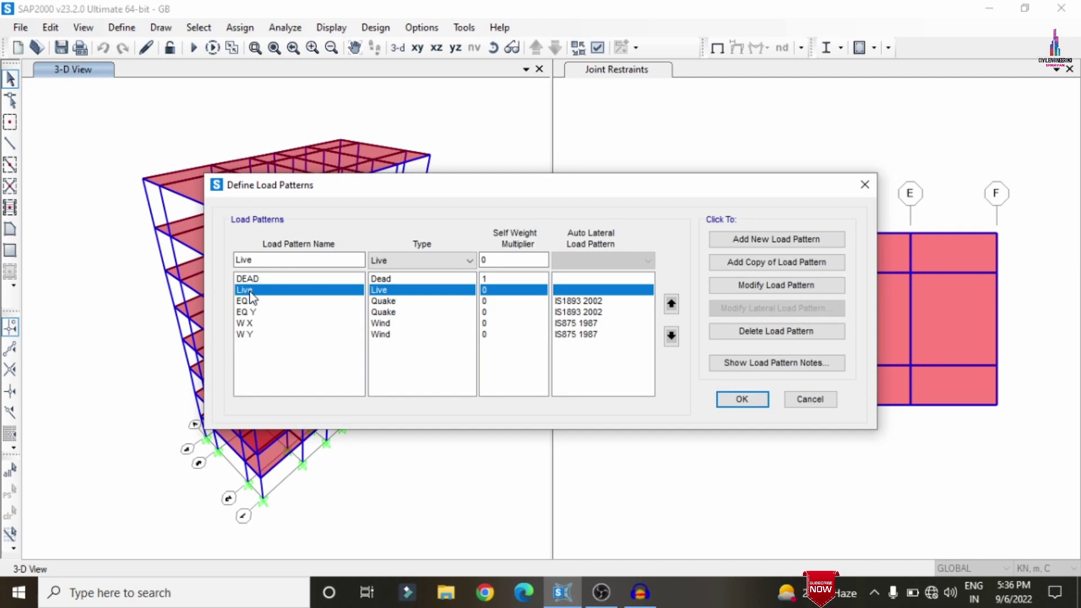
pyautogui.click(248, 302)
pyautogui.click(248, 312)
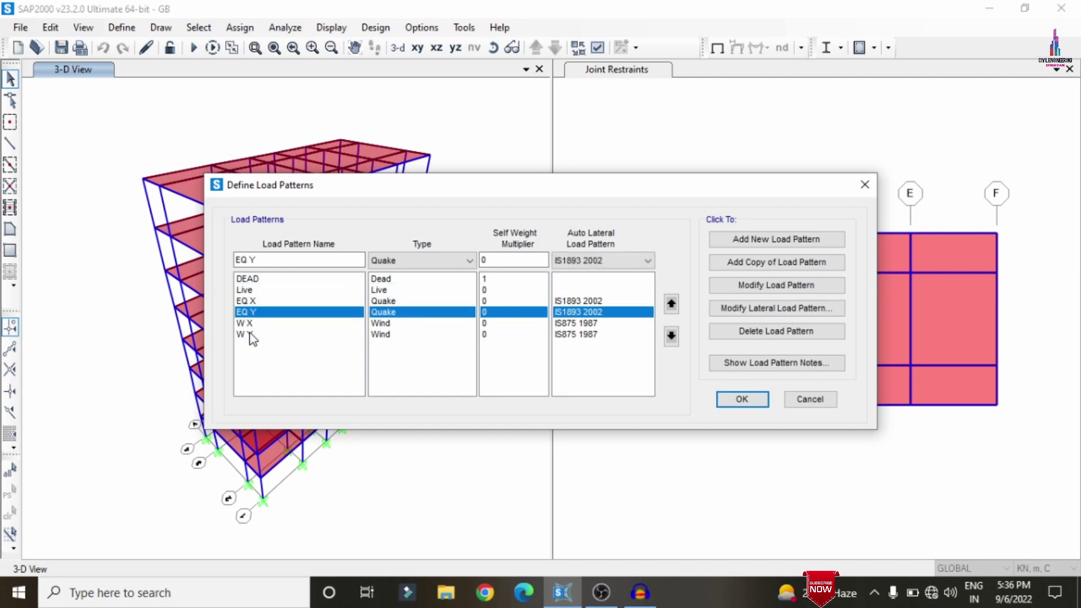
pyautogui.click(248, 324)
pyautogui.click(249, 334)
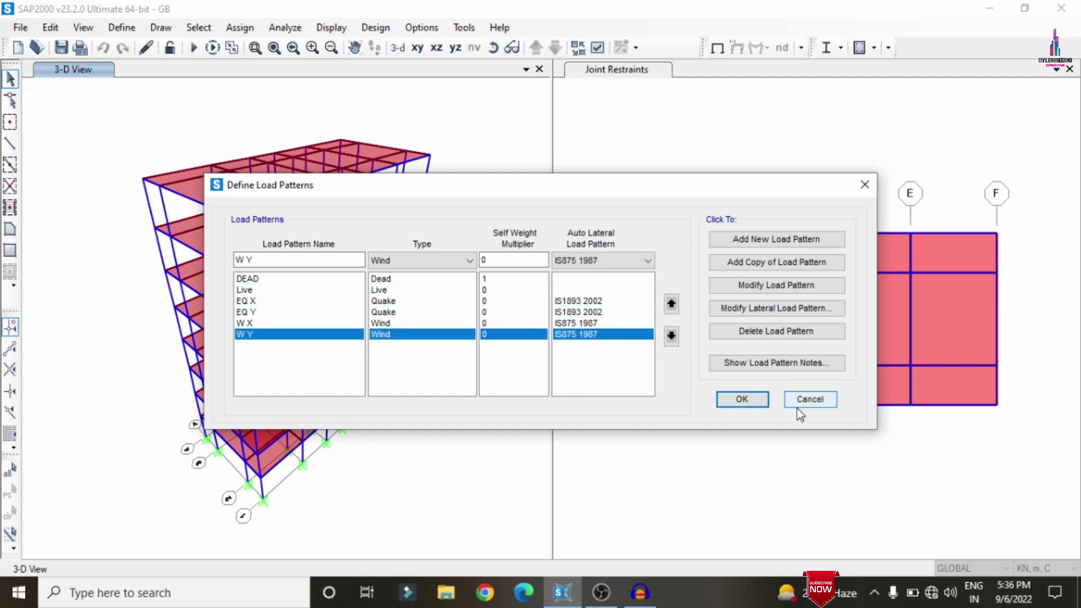
pyautogui.click(810, 399)
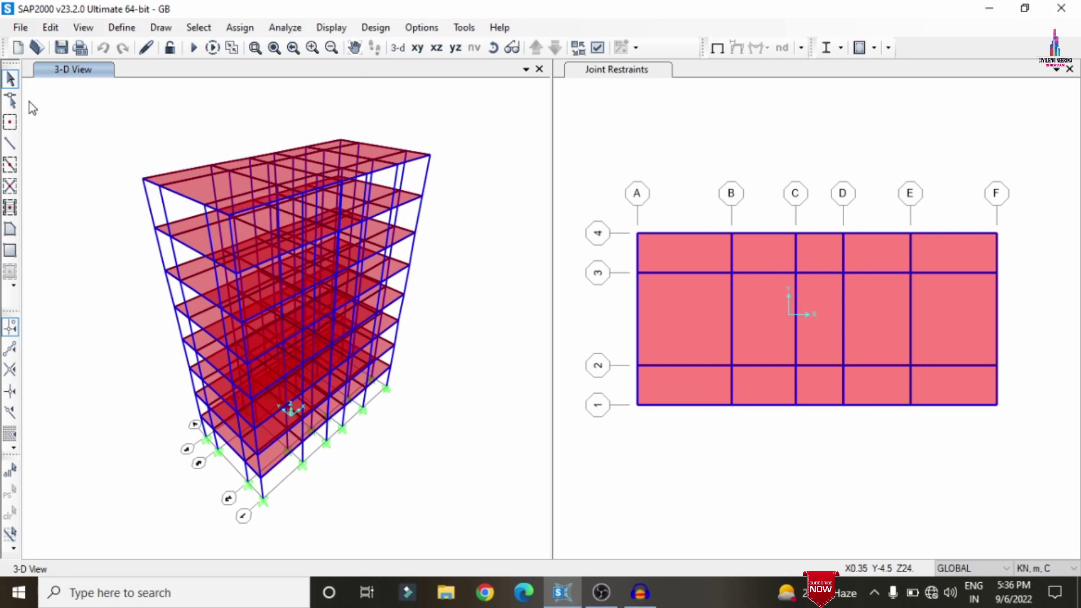
# Step: Accept the all-six-DOF analysis options unchanged and reopen the Analyze menu
pyautogui.click(289, 29)
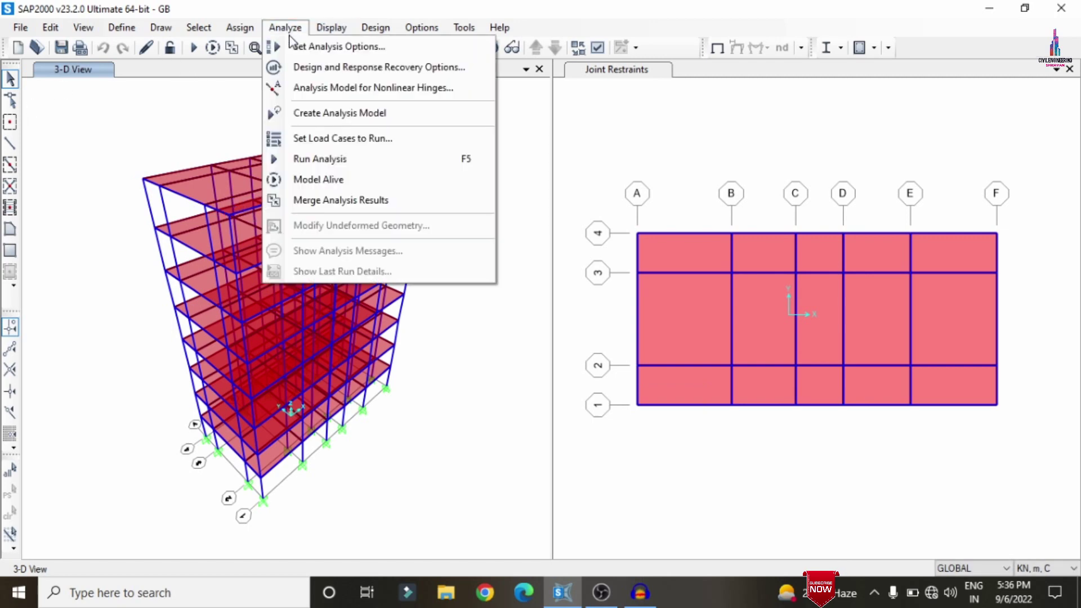
pyautogui.click(314, 49)
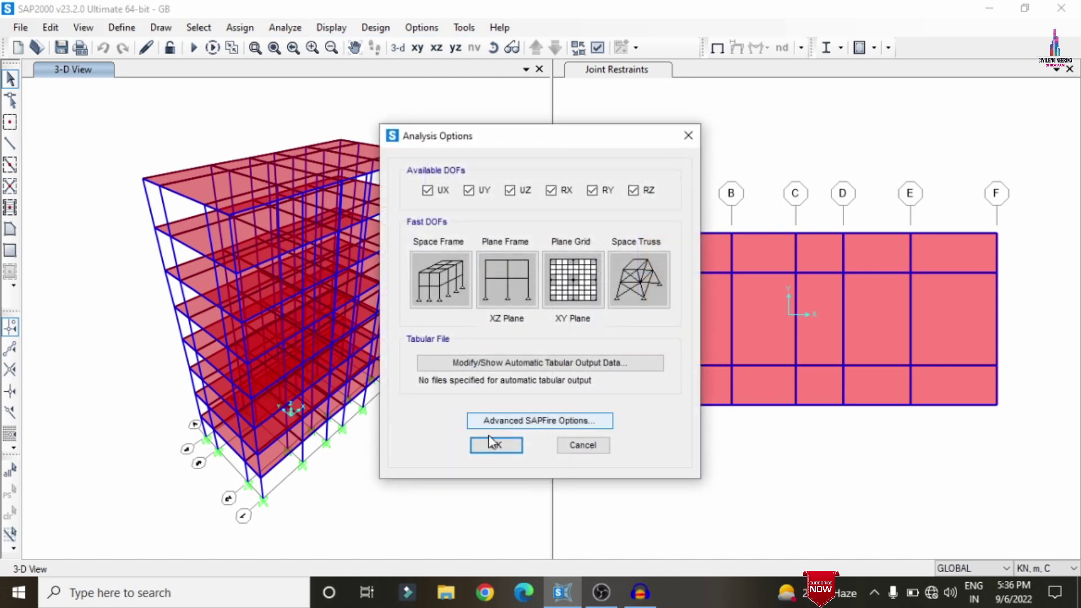
pyautogui.click(487, 446)
pyautogui.click(282, 28)
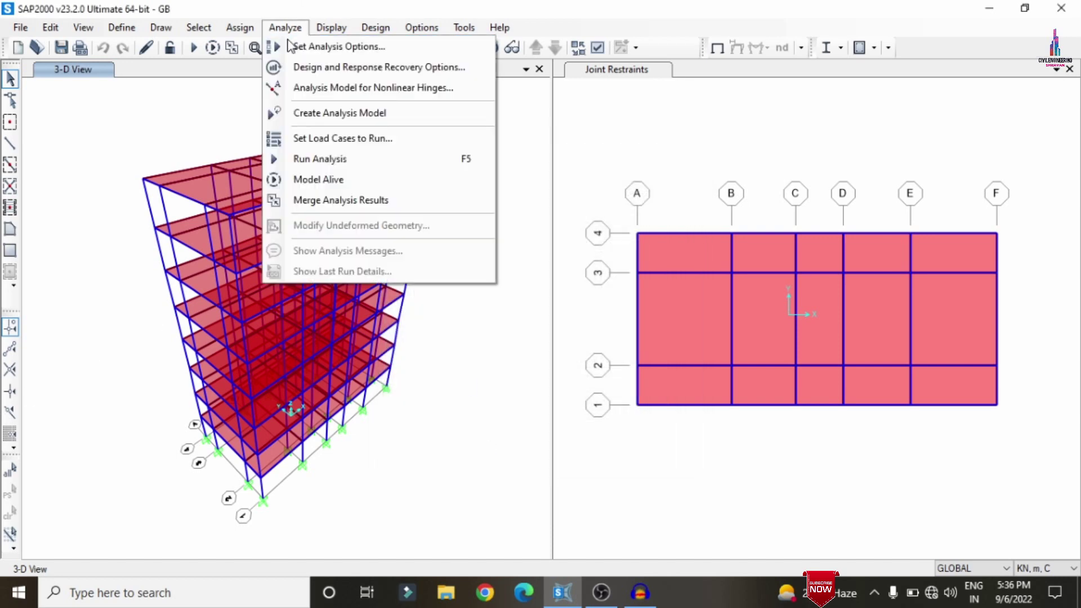
# Step: Run the load cases so the Mode 1 deformed shape (T = 2.53943 s) appears
pyautogui.click(336, 141)
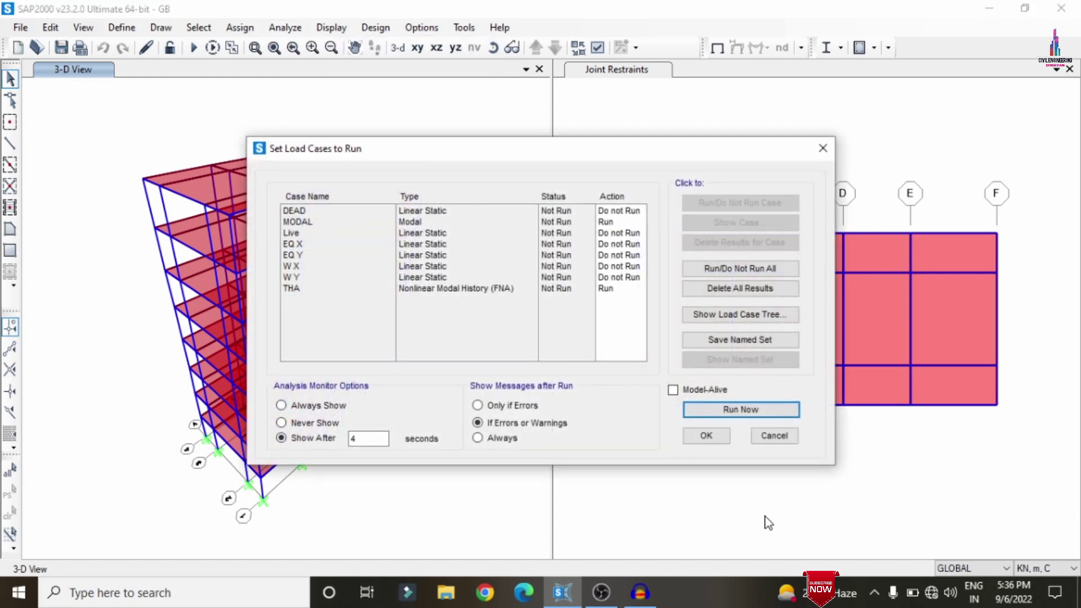
pyautogui.click(755, 410)
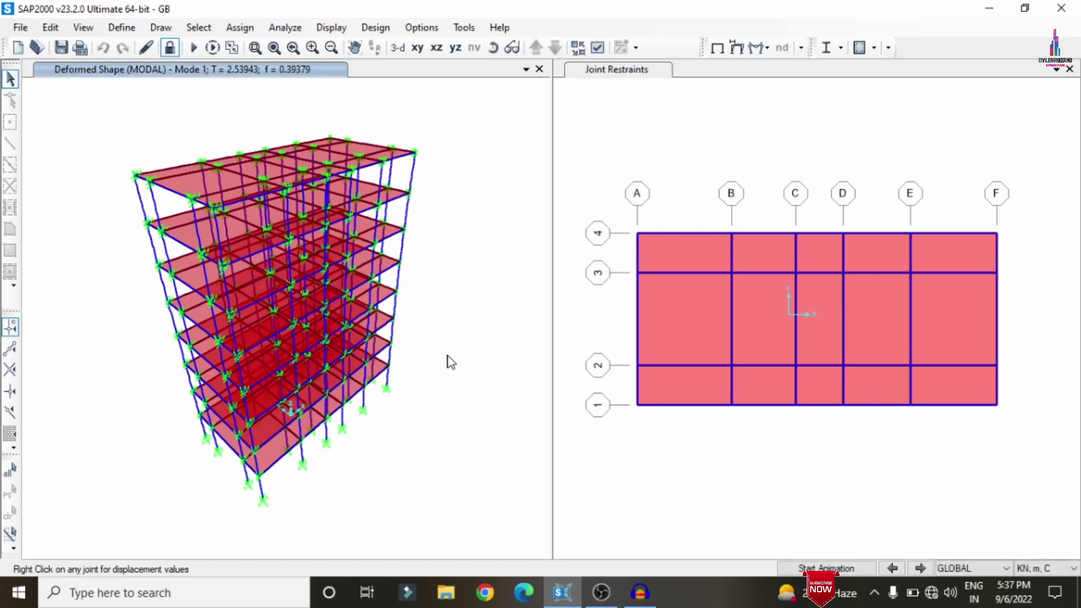
# Step: Display the MODAL Mode 1 Shear 2-2 force diagram on the frame members
pyautogui.click(331, 27)
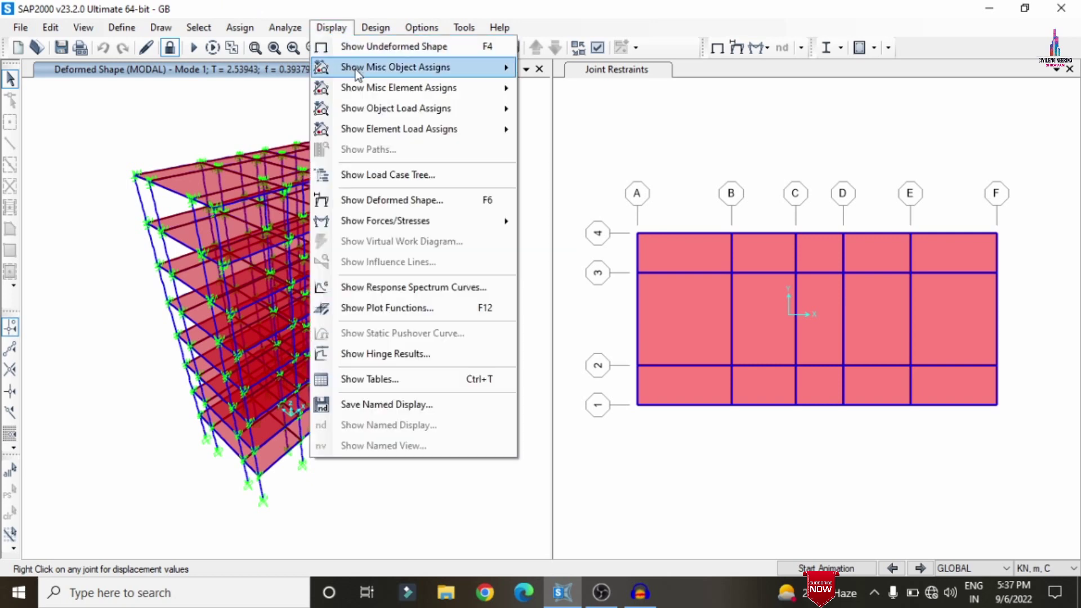
pyautogui.moveTo(381, 222)
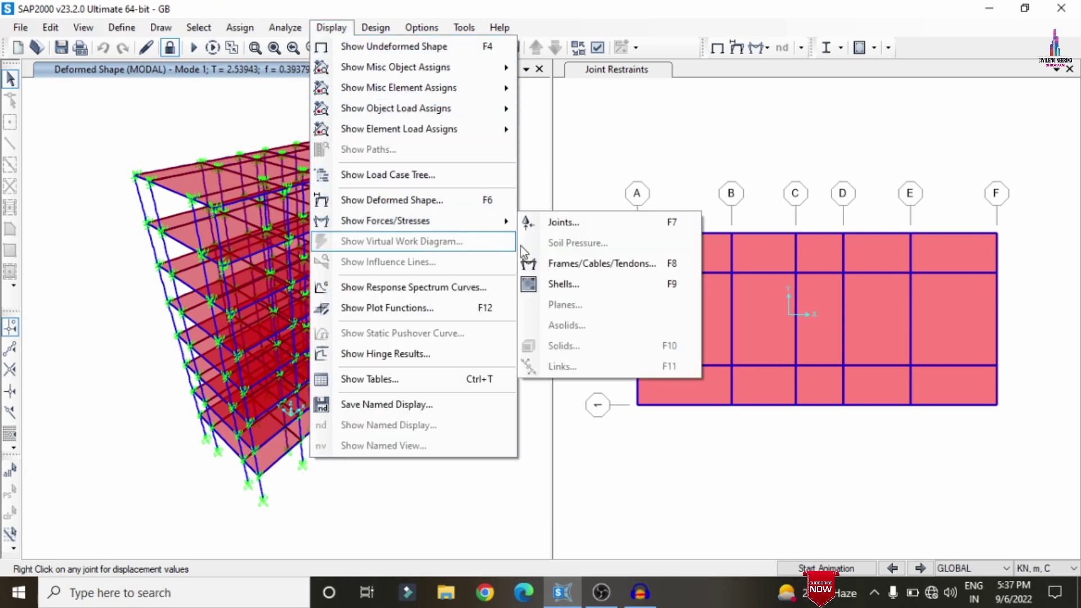
pyautogui.click(569, 263)
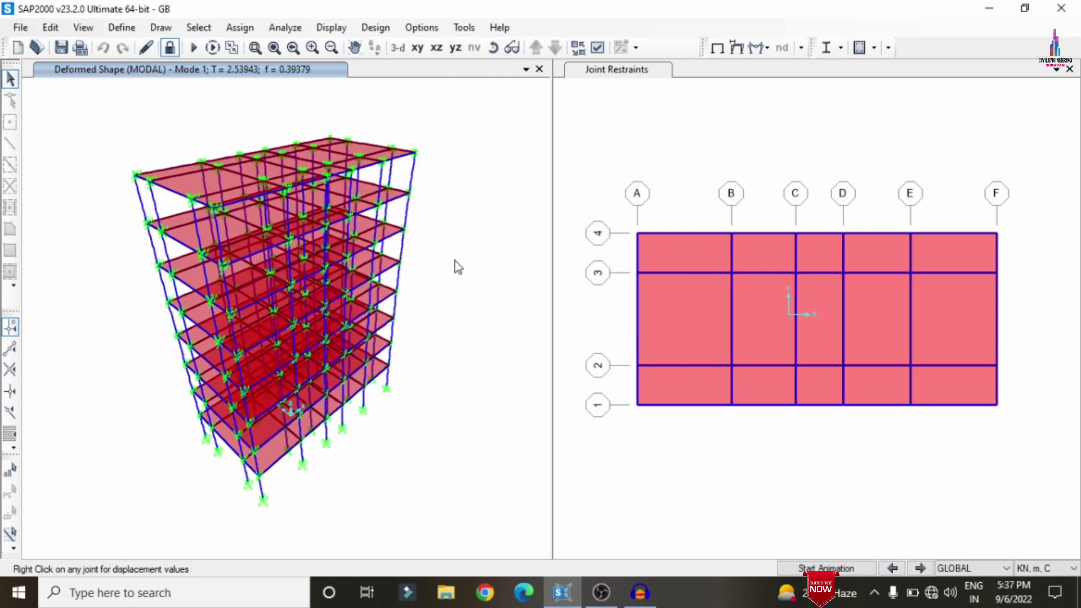
pyautogui.click(405, 299)
pyautogui.click(609, 520)
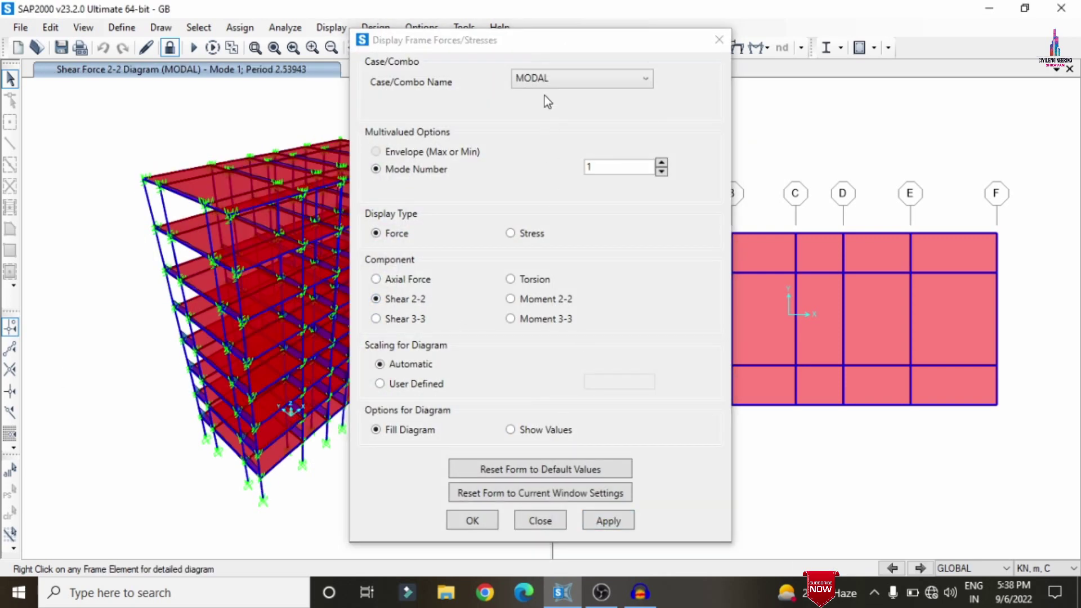
# Step: Keep MODAL as the displayed case and show the Moment 3-3 diagram
pyautogui.moveTo(509, 47); pyautogui.dragTo(665, 19)
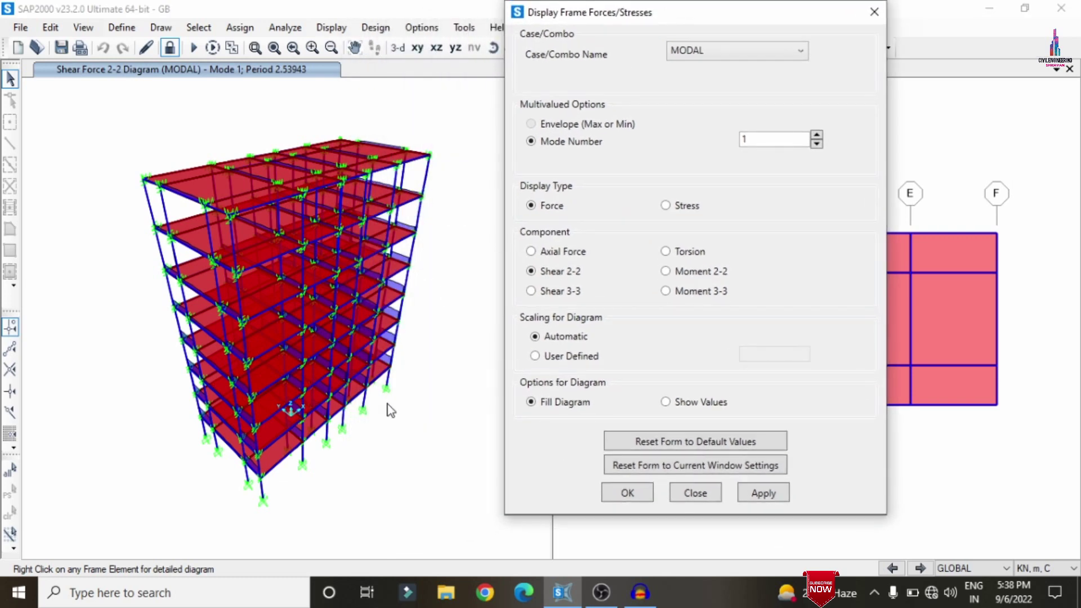
pyautogui.moveTo(418, 254)
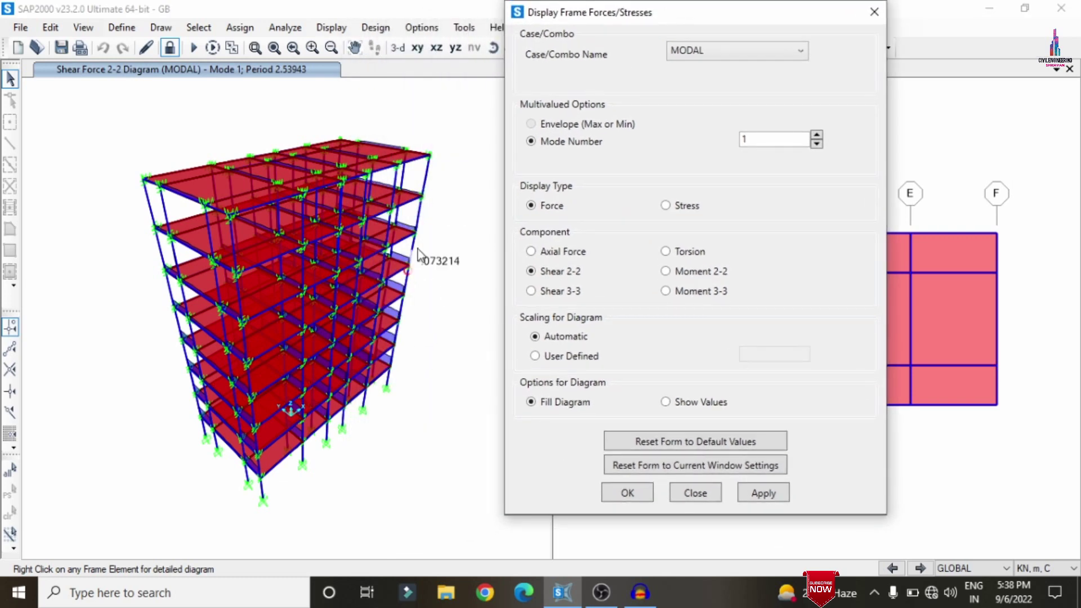
pyautogui.click(714, 61)
pyautogui.click(618, 119)
pyautogui.click(767, 495)
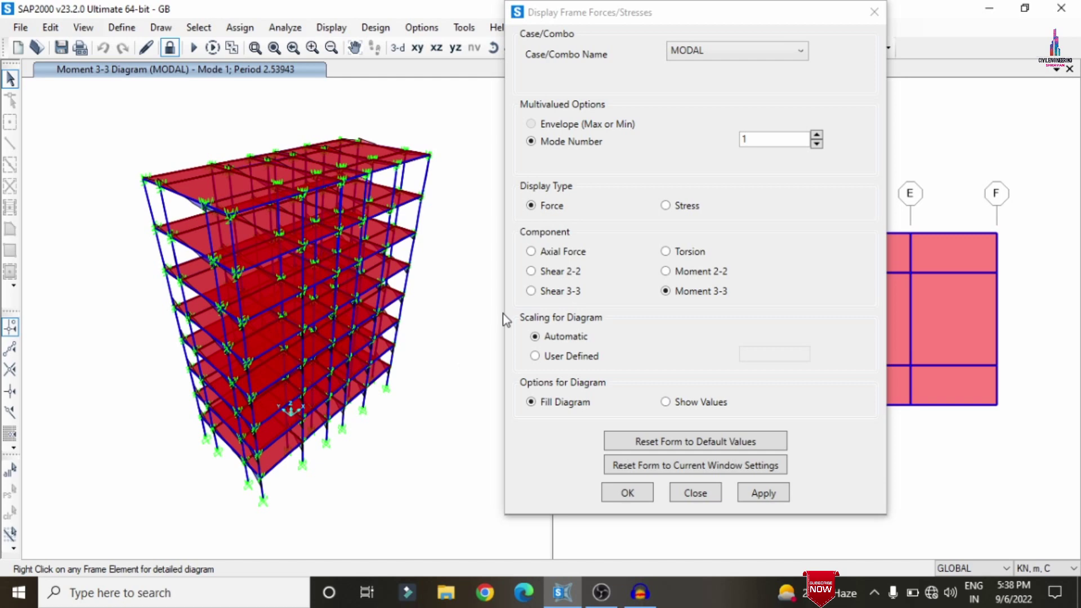
# Step: Switch the force component to Torsion and accept the diagram settings
pyautogui.click(690, 252)
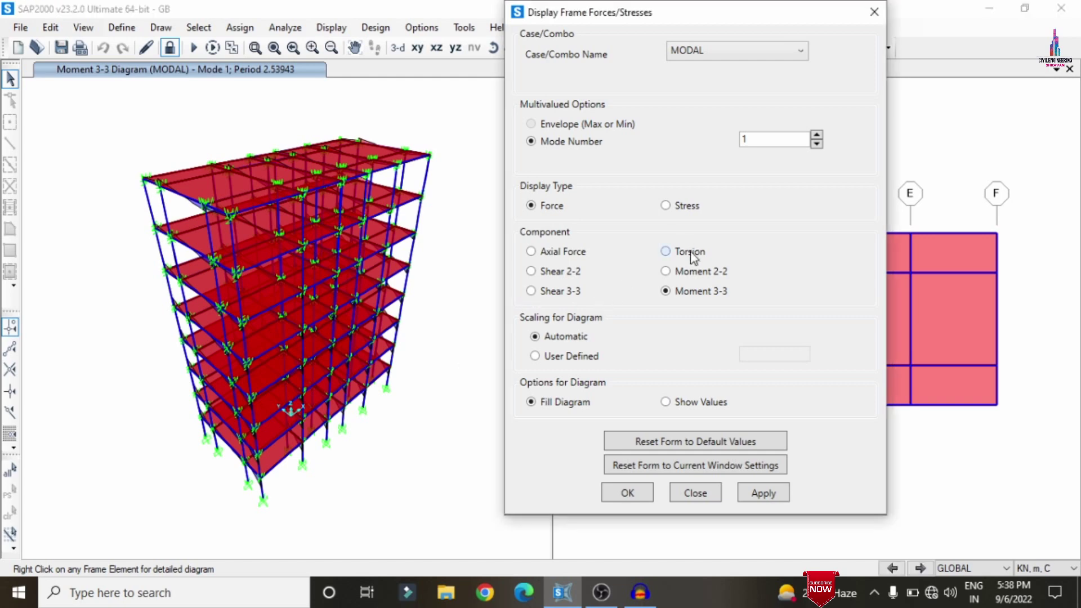
pyautogui.click(757, 495)
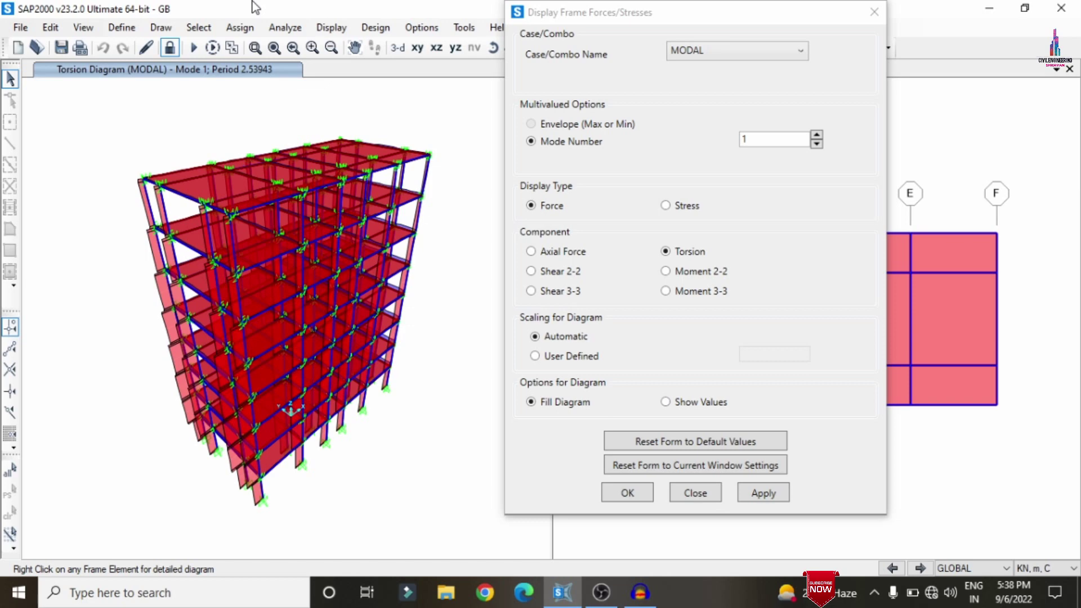
pyautogui.click(571, 462)
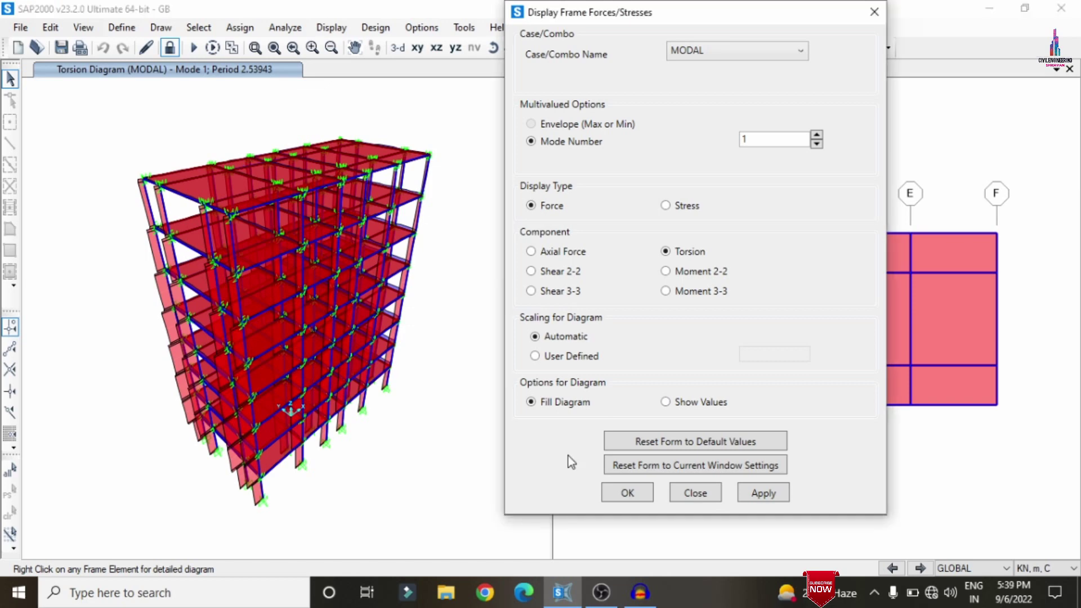
pyautogui.click(628, 495)
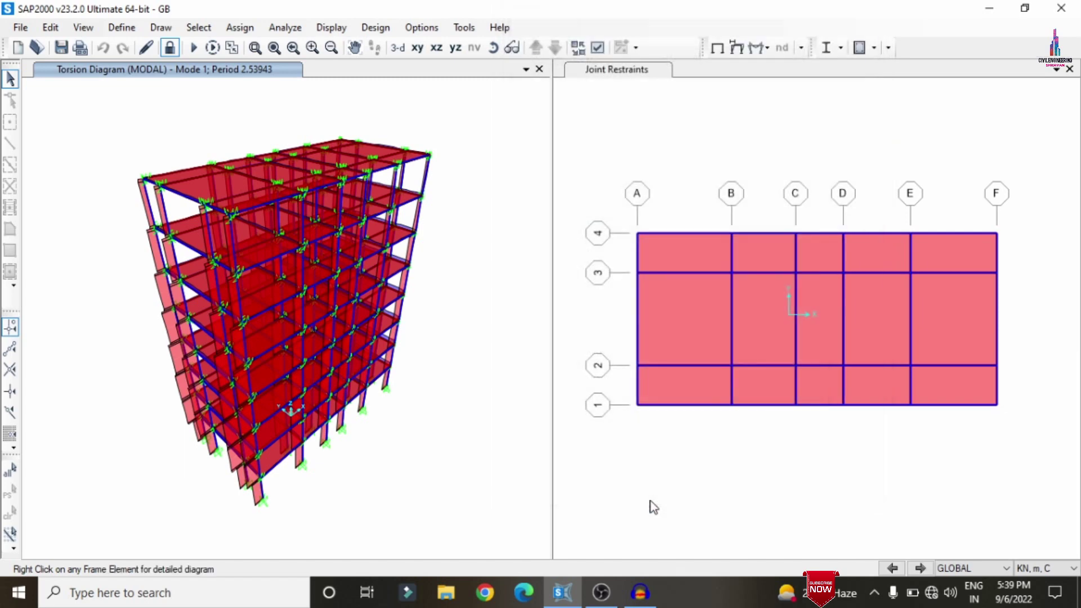
# Step: Set MODAL as the load case feeding the output tables
pyautogui.click(332, 27)
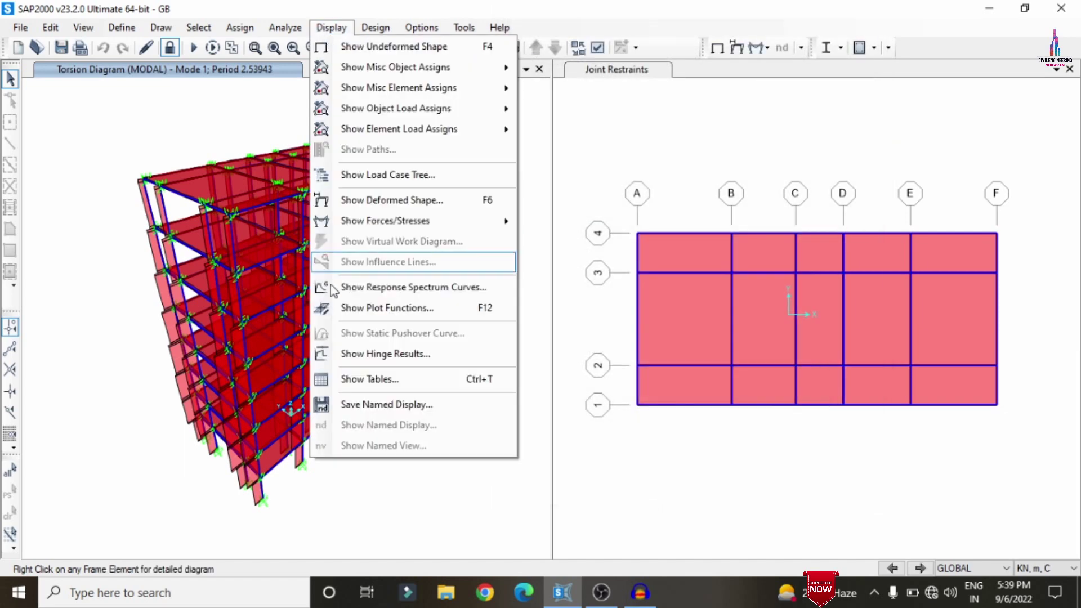
pyautogui.click(378, 386)
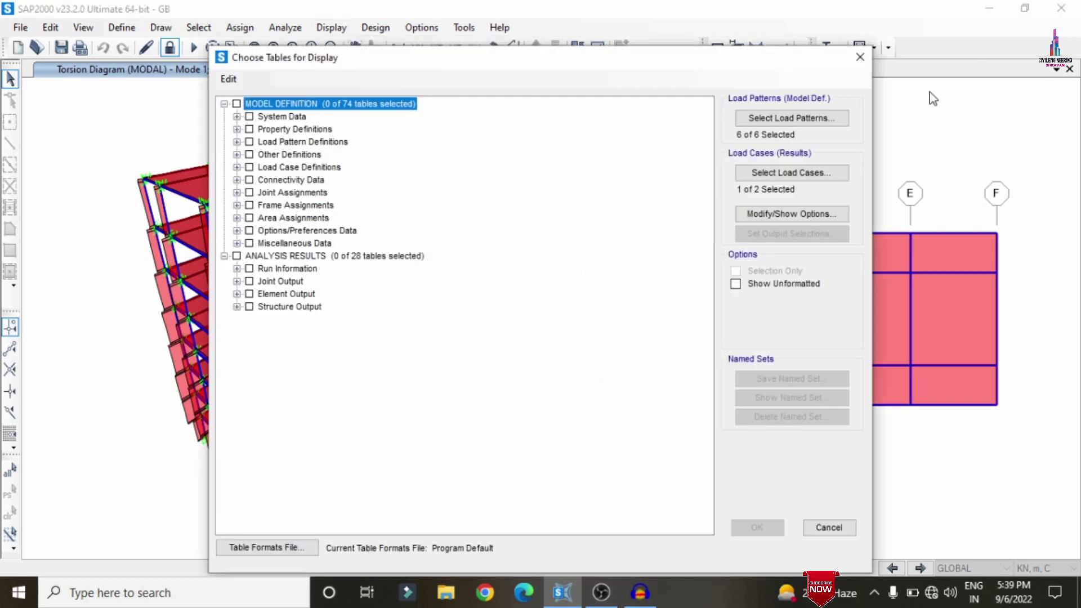
pyautogui.click(783, 173)
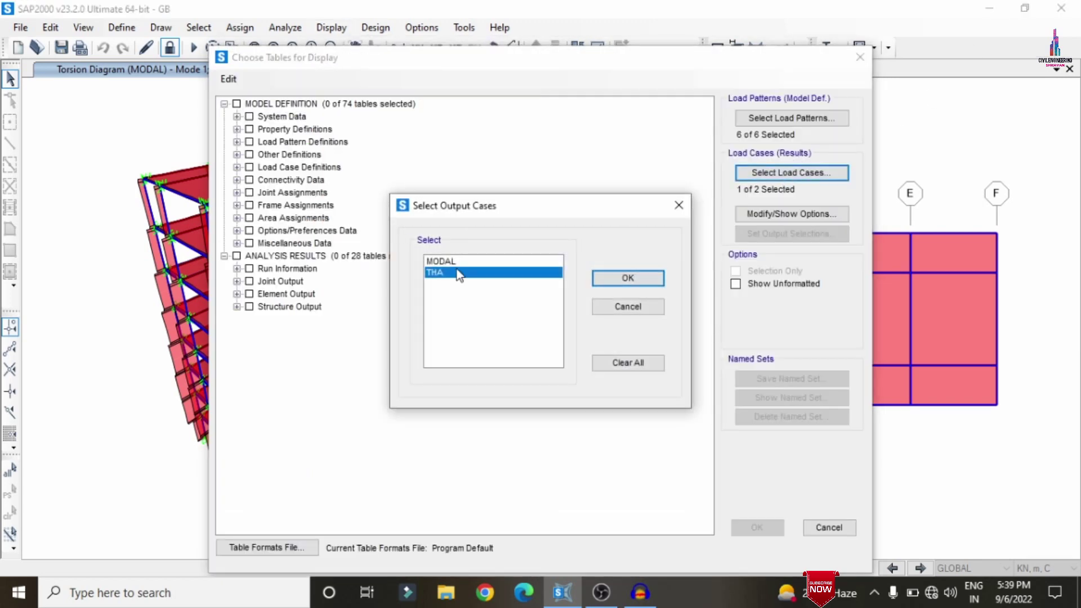
pyautogui.click(510, 261)
pyautogui.click(655, 279)
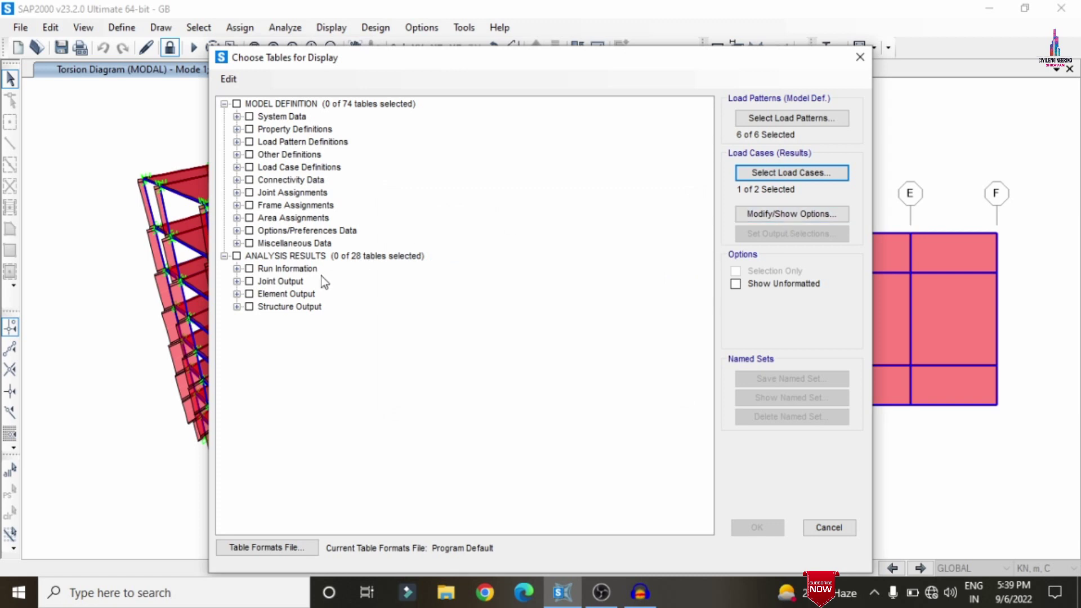
# Step: Include the Joint Displacements and Joint Reactions tables from the joint output group
pyautogui.click(235, 285)
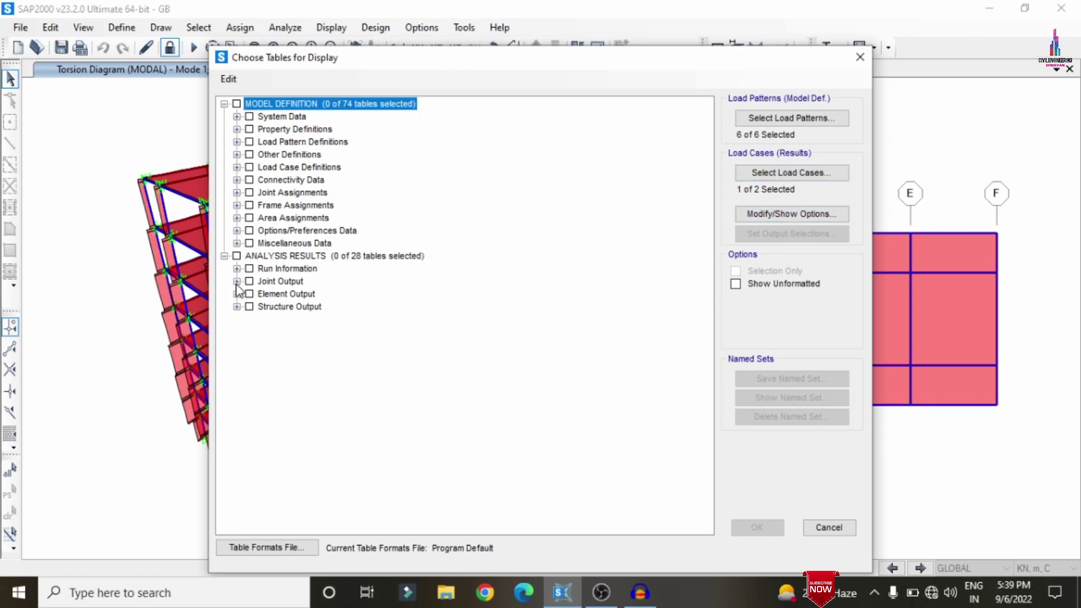
pyautogui.click(237, 281)
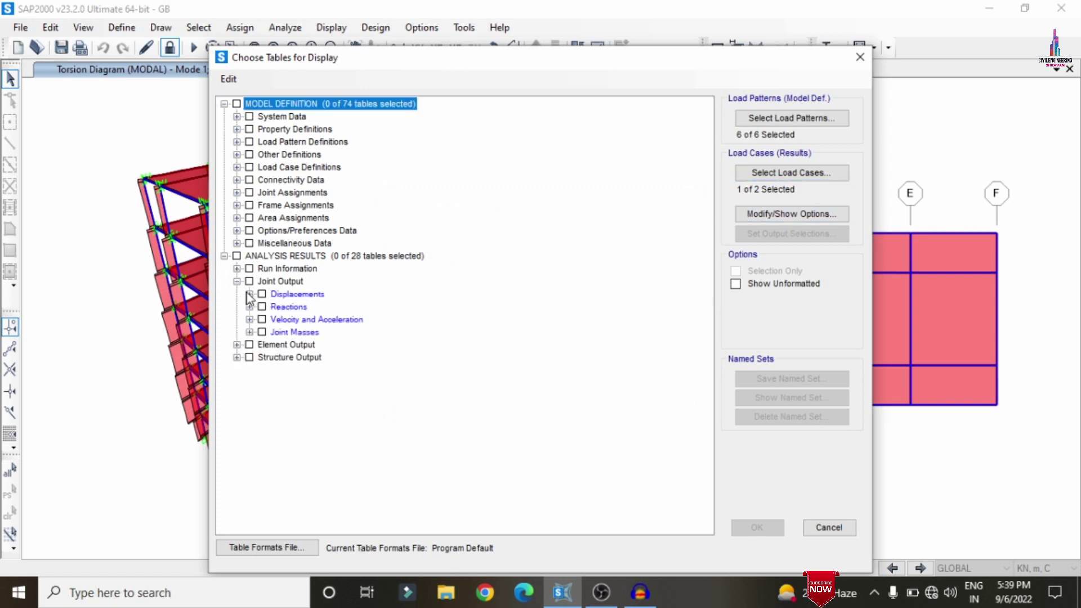
pyautogui.click(250, 294)
pyautogui.click(274, 307)
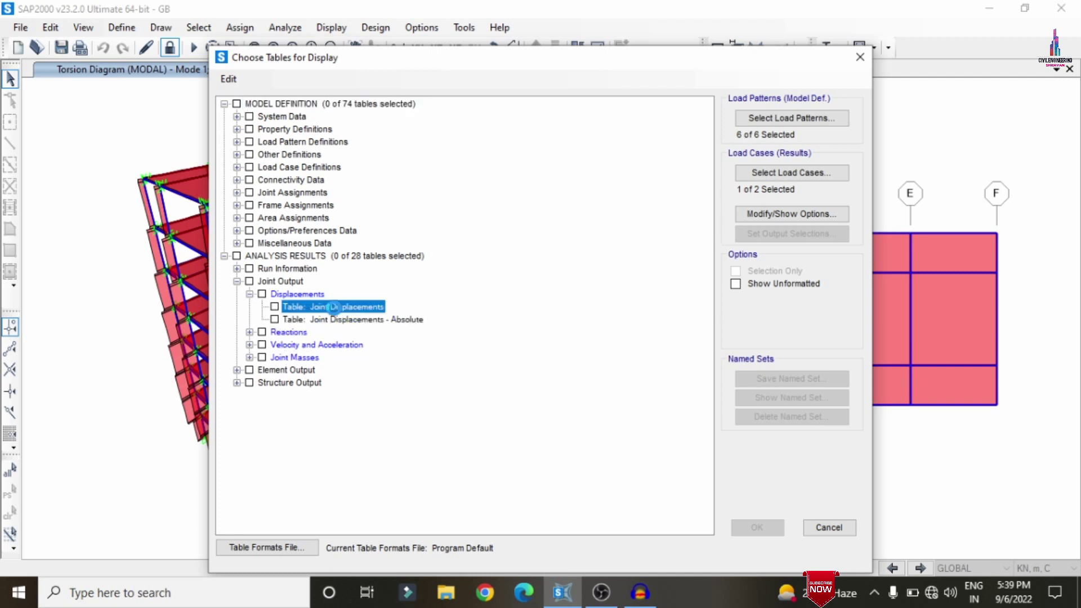
pyautogui.click(250, 333)
pyautogui.click(275, 345)
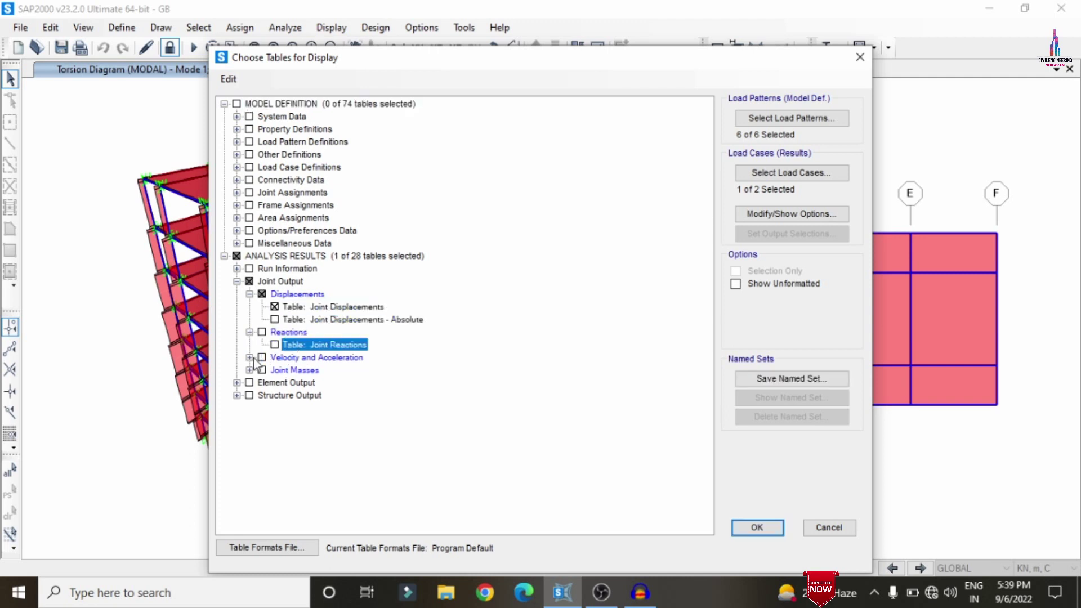
pyautogui.click(250, 357)
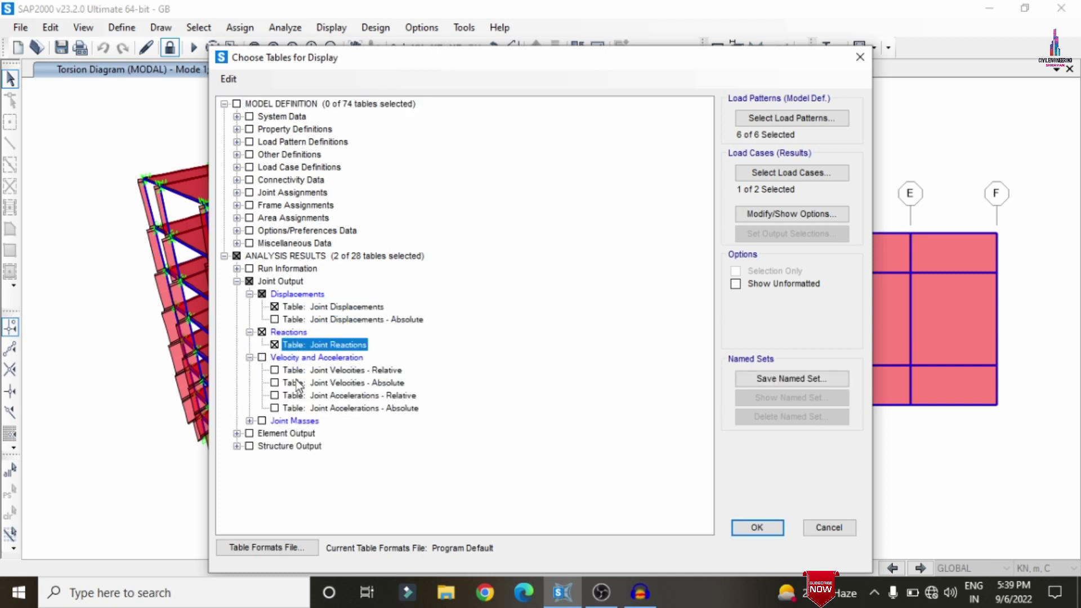
pyautogui.click(250, 421)
# Step: Add the Base Reactions and Modal Periods And Frequencies tables and generate them
pyautogui.click(236, 446)
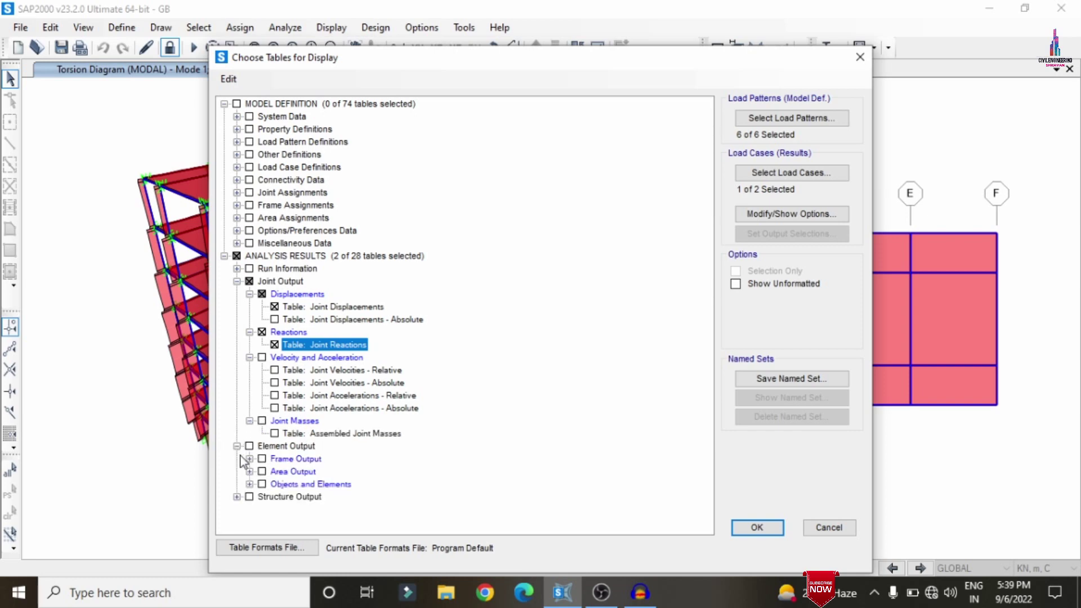
pyautogui.click(250, 486)
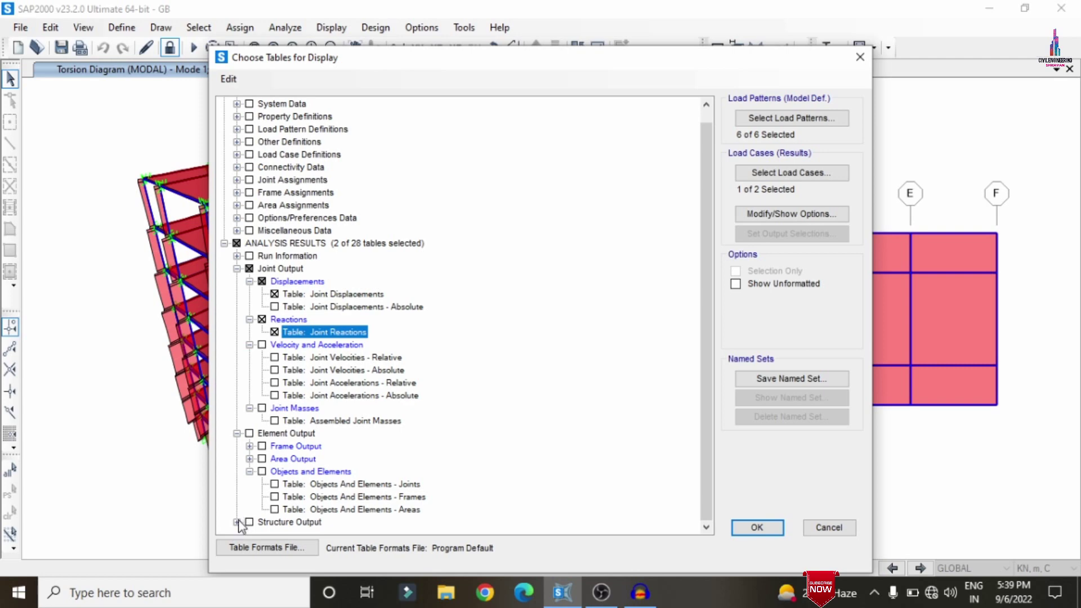
pyautogui.click(237, 523)
pyautogui.click(249, 497)
pyautogui.click(262, 497)
pyautogui.click(249, 510)
pyautogui.click(274, 480)
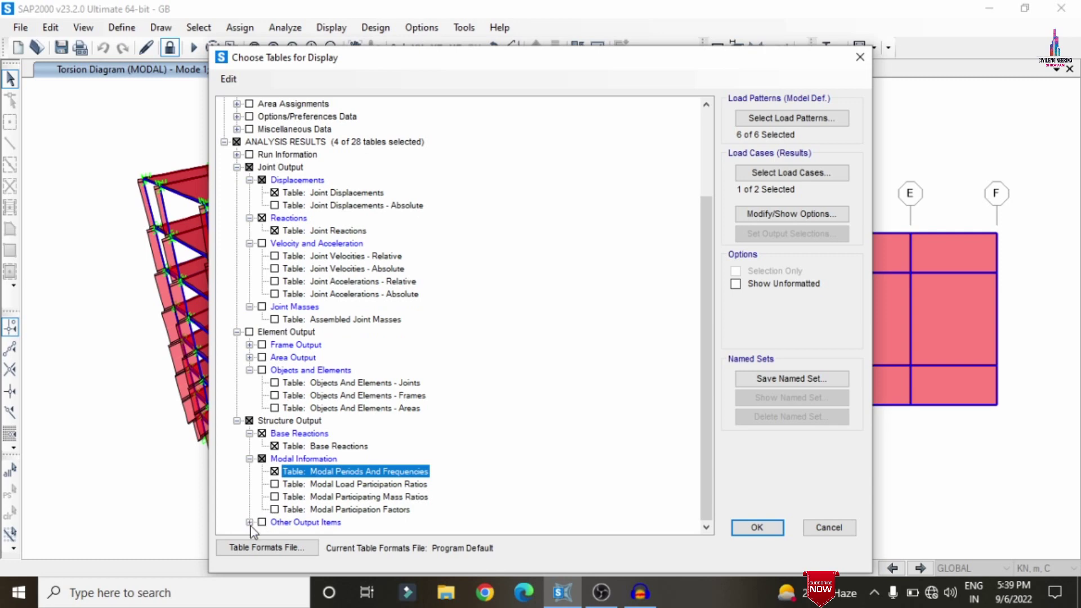
pyautogui.click(250, 522)
pyautogui.scroll(4, 298, 498)
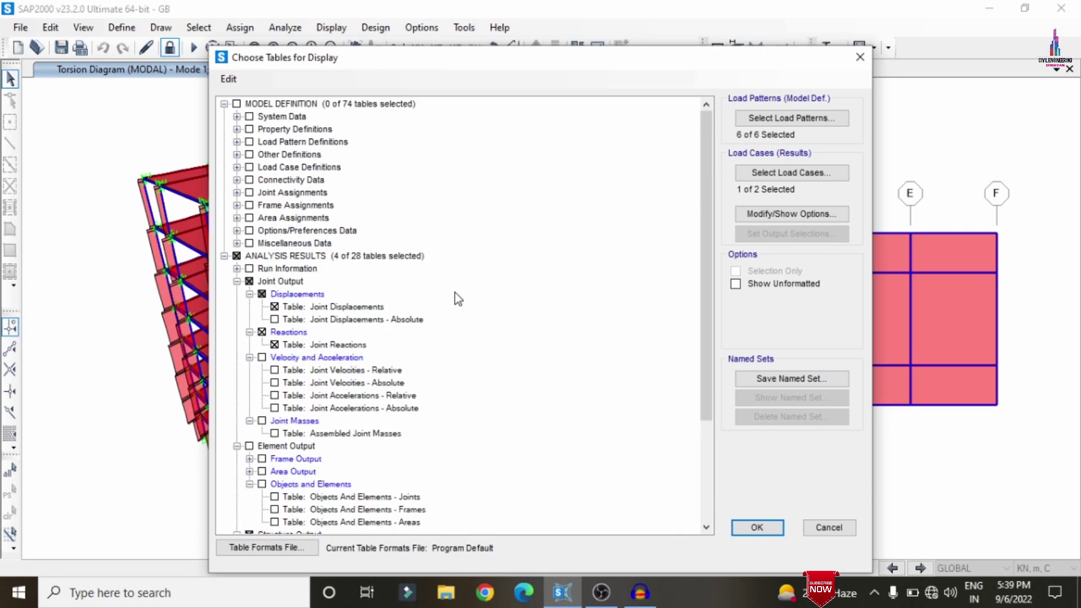
pyautogui.click(760, 529)
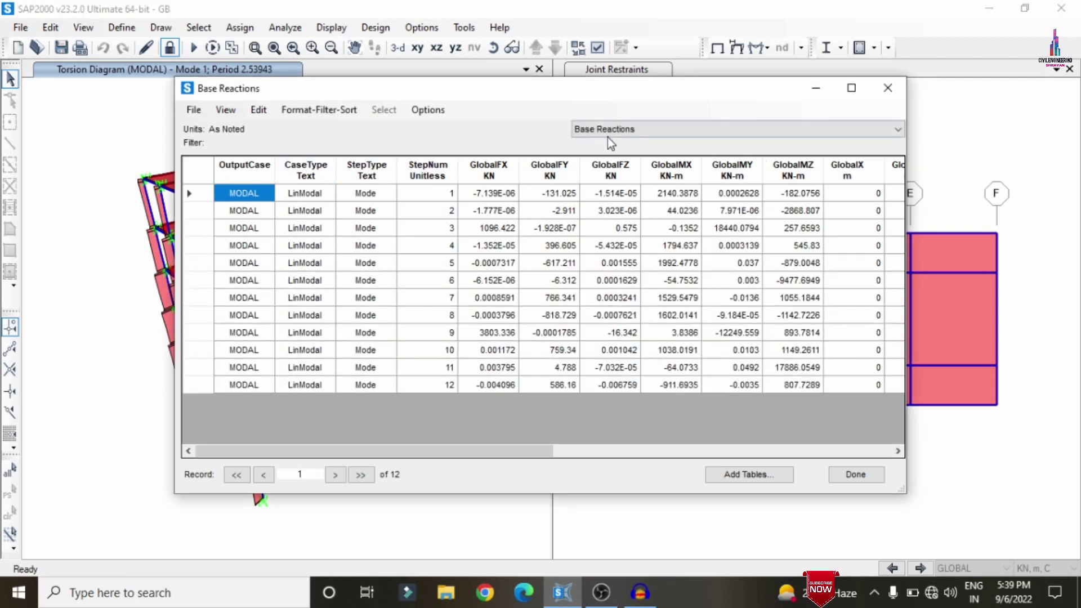
# Step: Browse the Joint Displacements, Joint Reactions and Modal Periods tables, then close the viewer
pyautogui.click(664, 134)
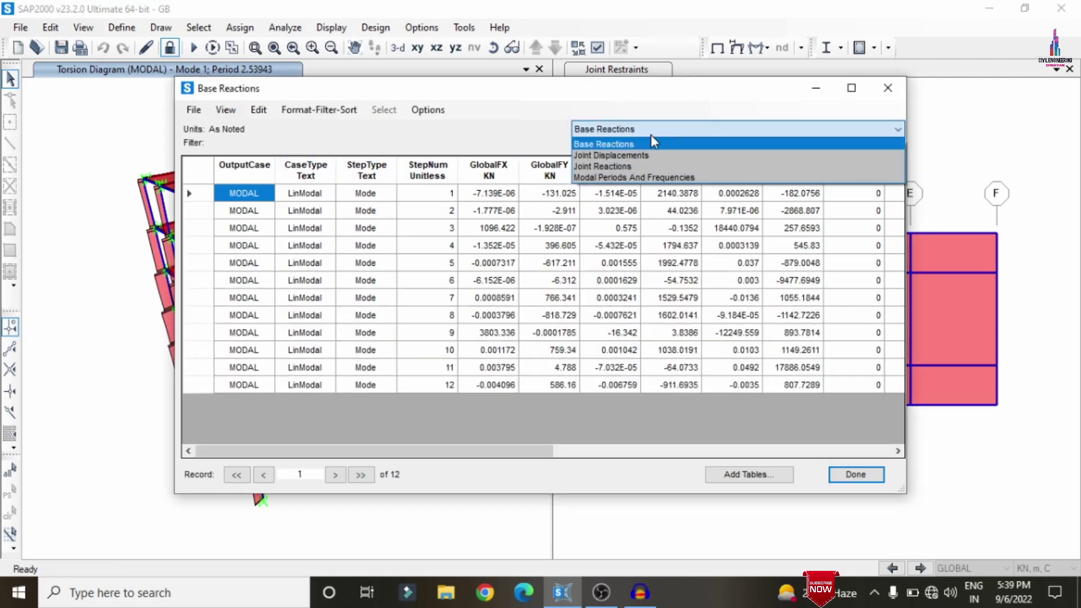
pyautogui.click(627, 149)
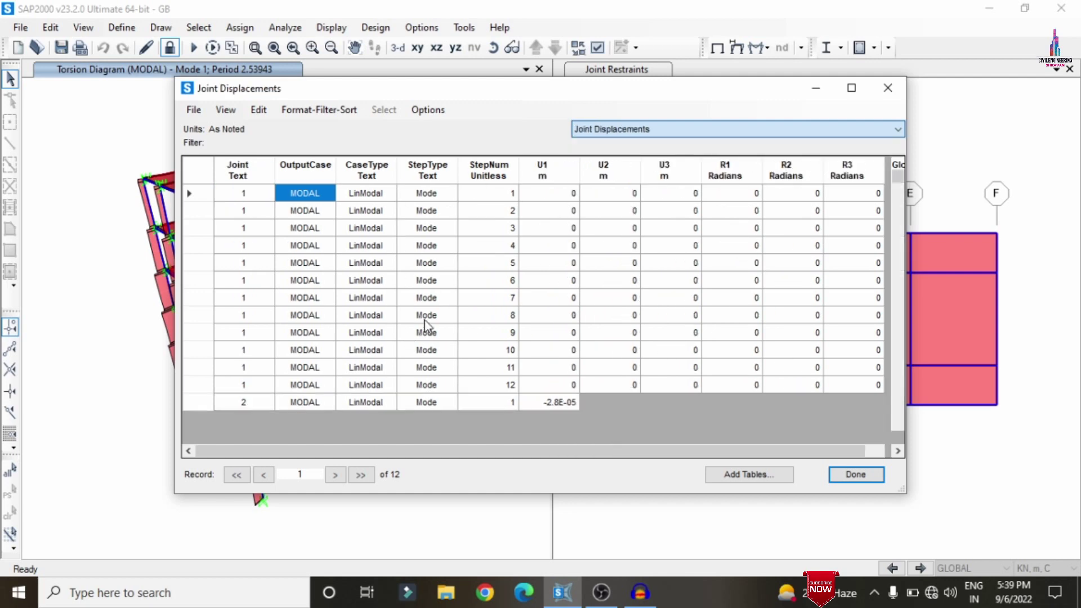
pyautogui.click(618, 129)
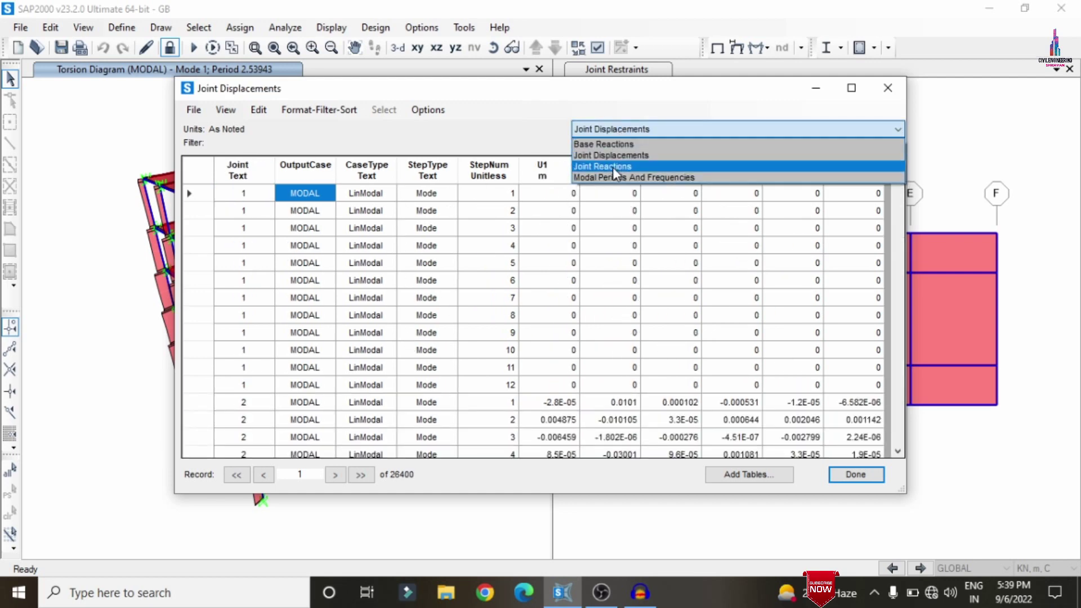
pyautogui.click(617, 166)
pyautogui.click(615, 129)
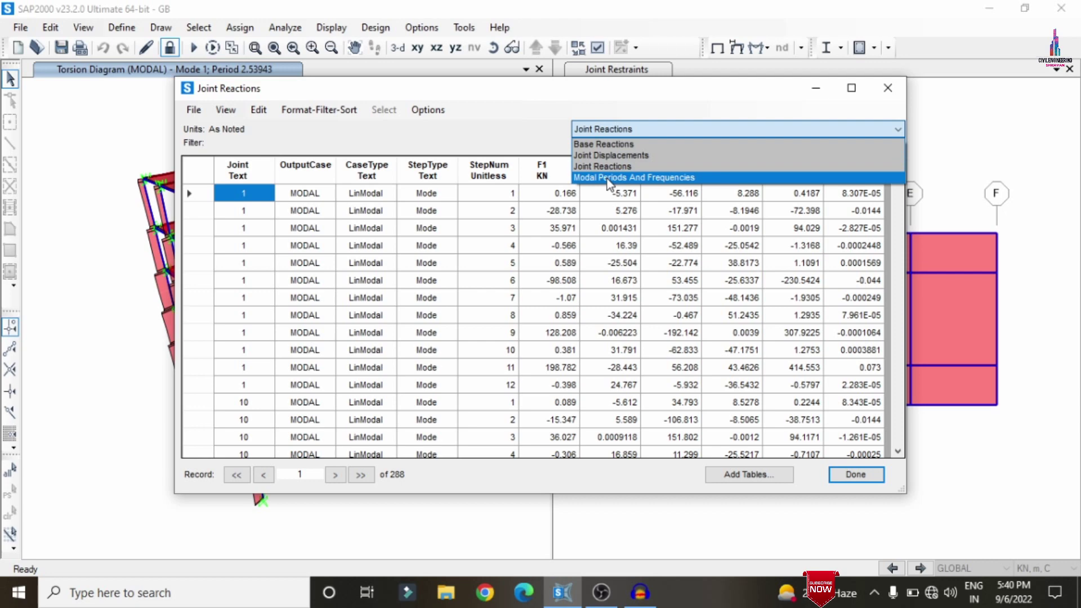
pyautogui.click(606, 178)
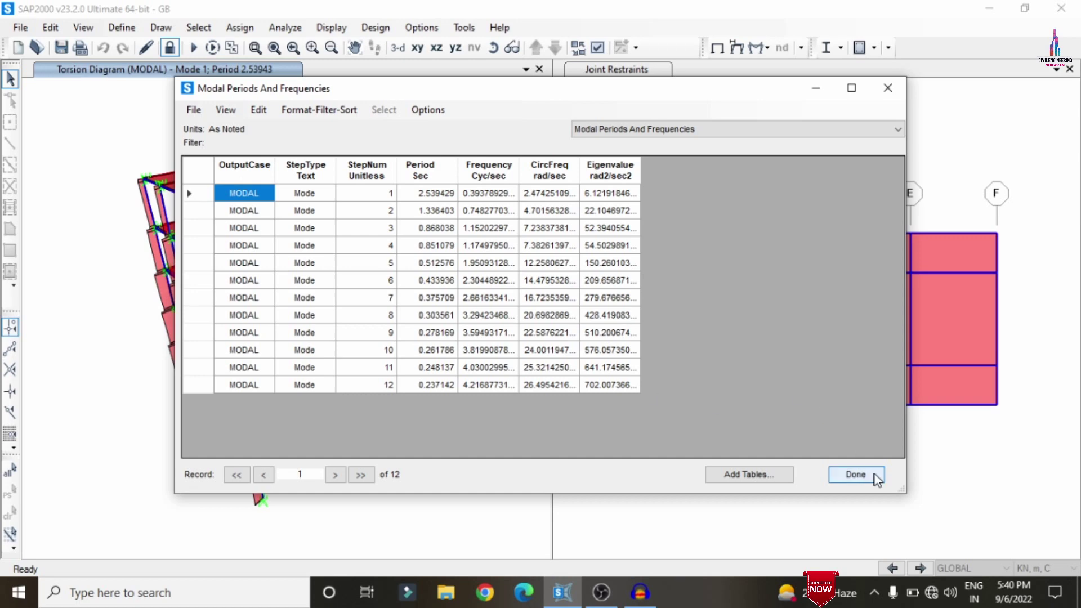
pyautogui.click(856, 475)
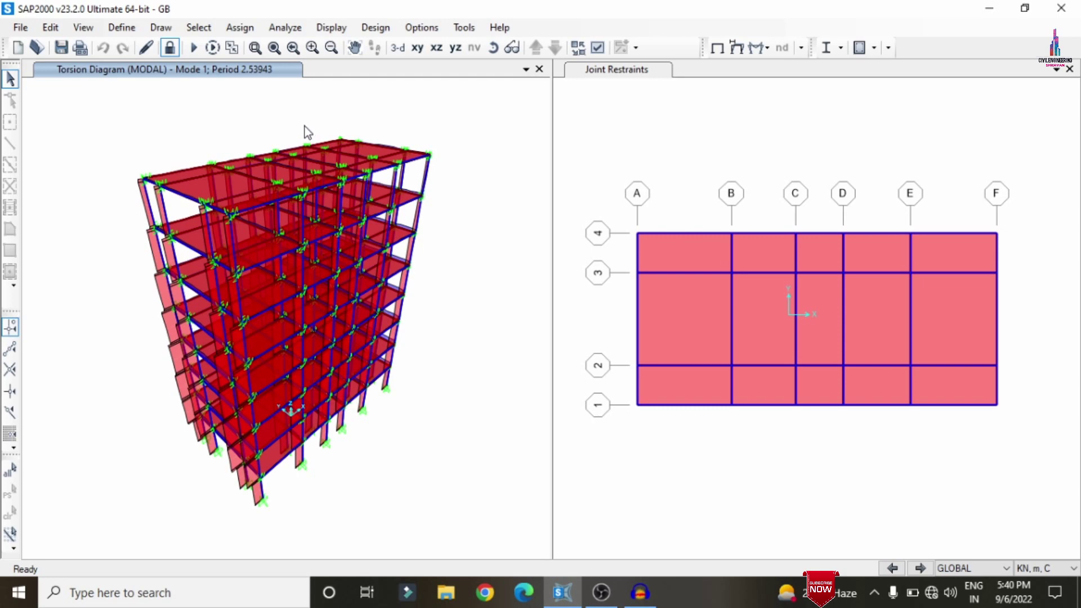
pyautogui.click(367, 31)
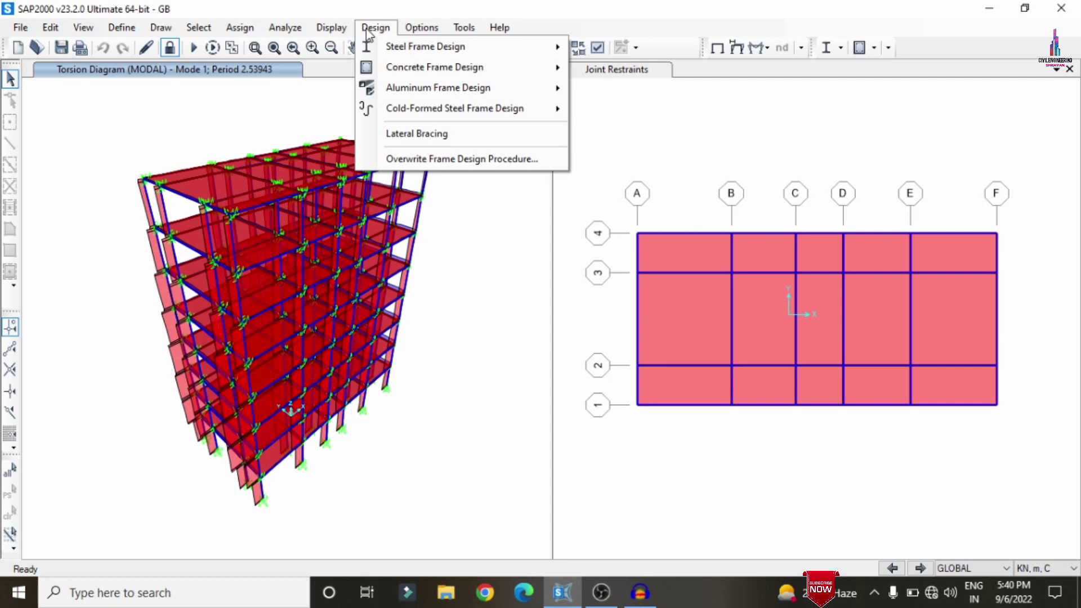
pyautogui.moveTo(404, 72)
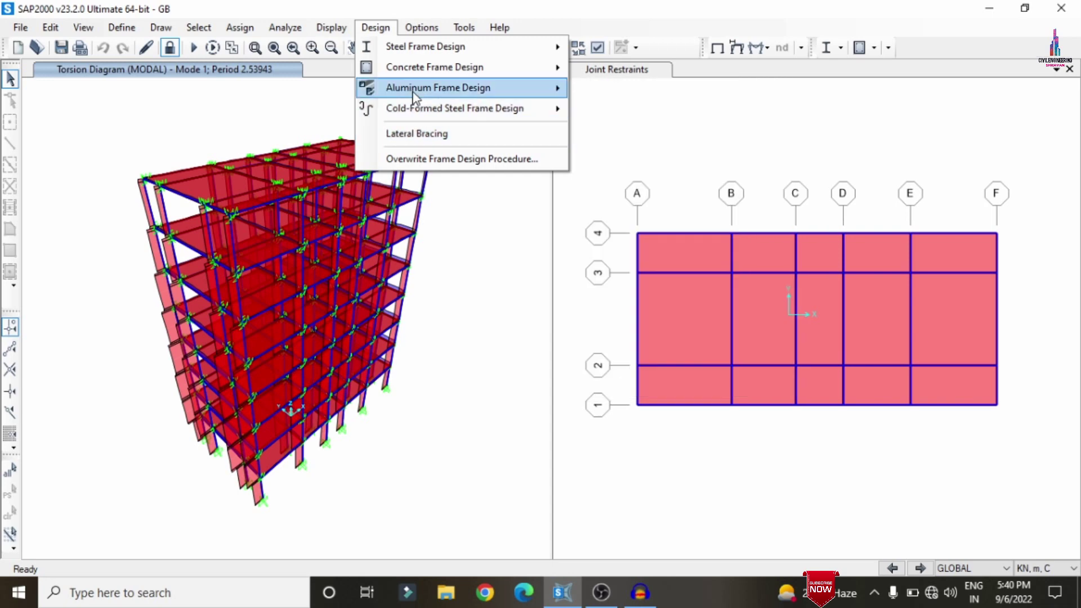
pyautogui.moveTo(417, 52)
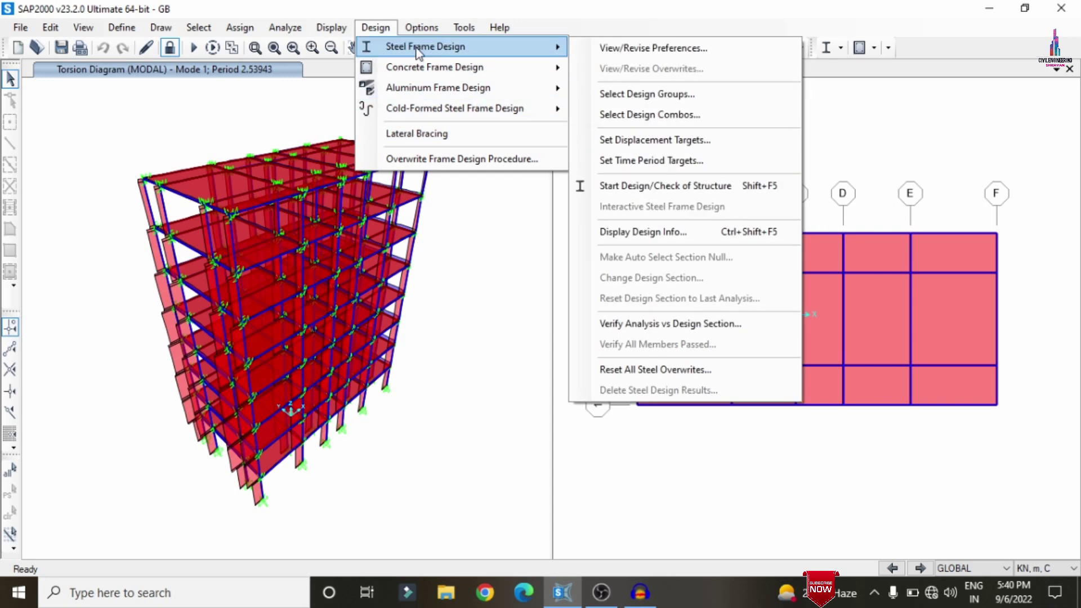
pyautogui.click(473, 211)
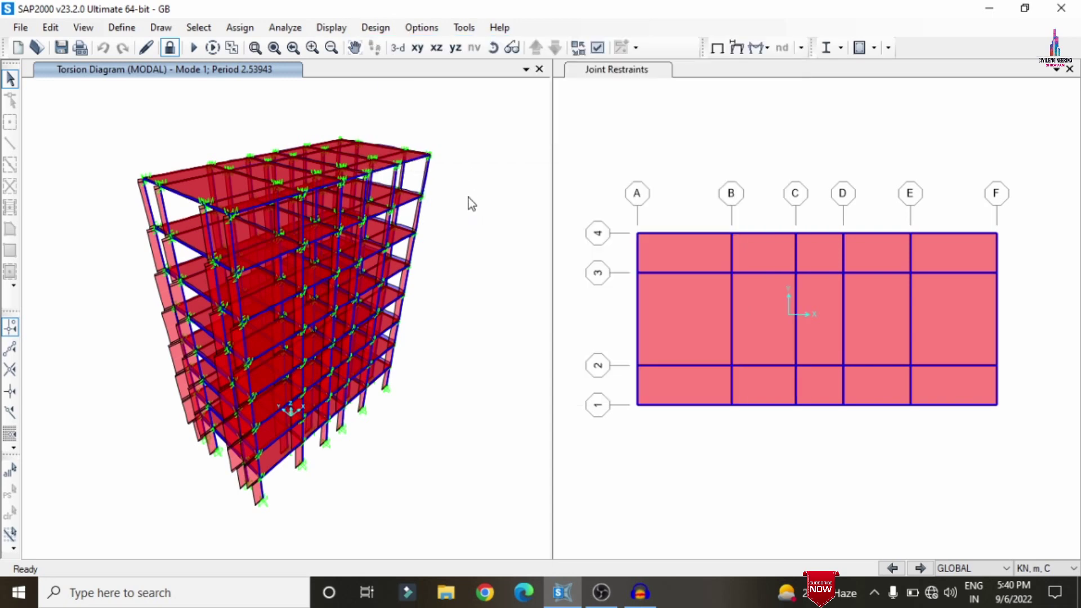
pyautogui.click(430, 178)
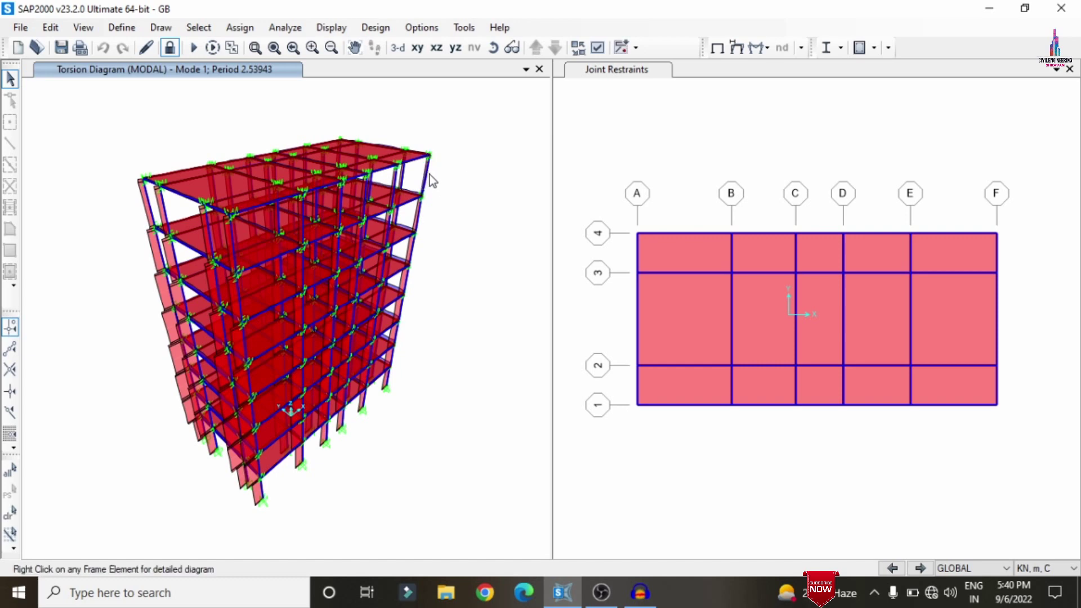
pyautogui.rightClick(427, 182)
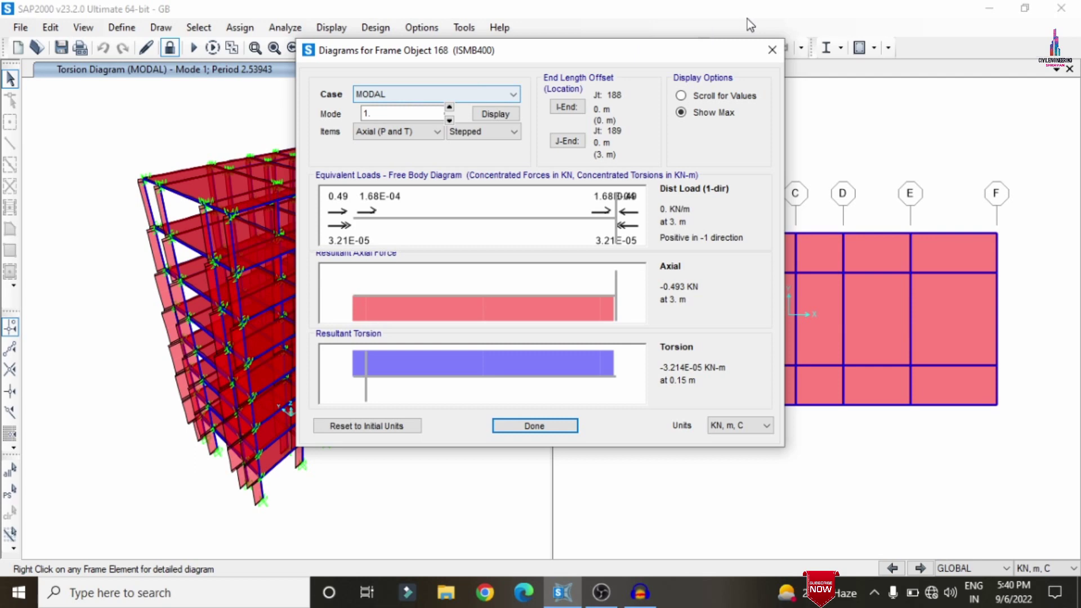
pyautogui.click(772, 49)
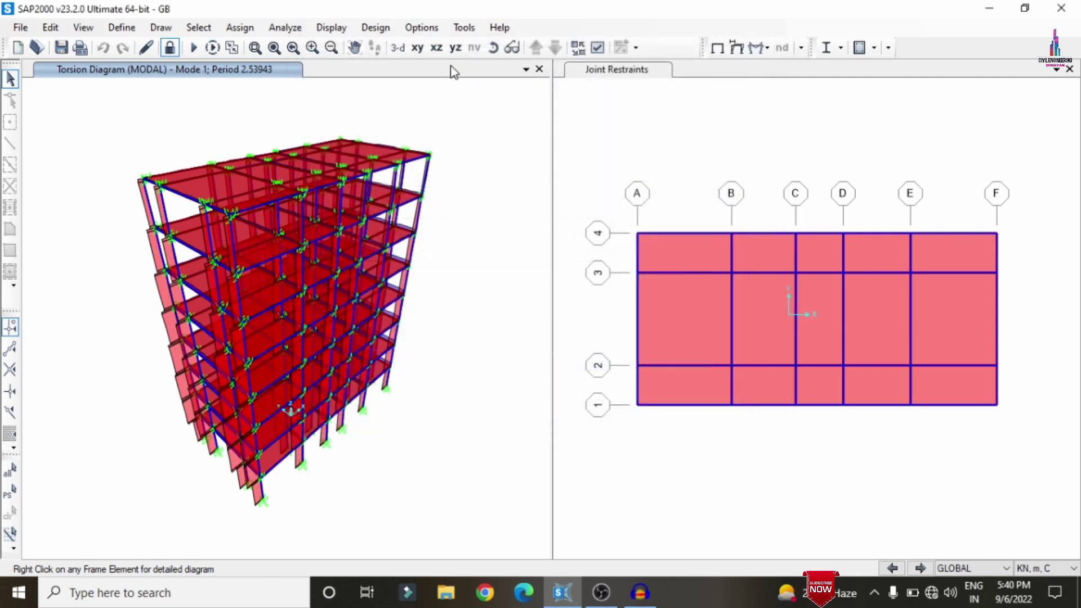
pyautogui.click(688, 232)
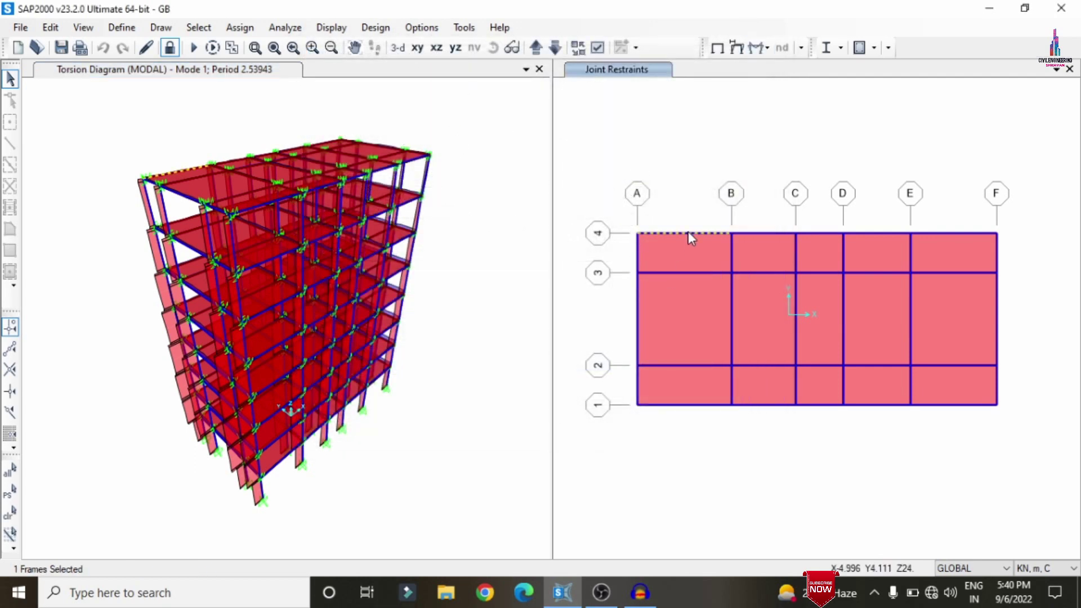
pyautogui.rightClick(688, 232)
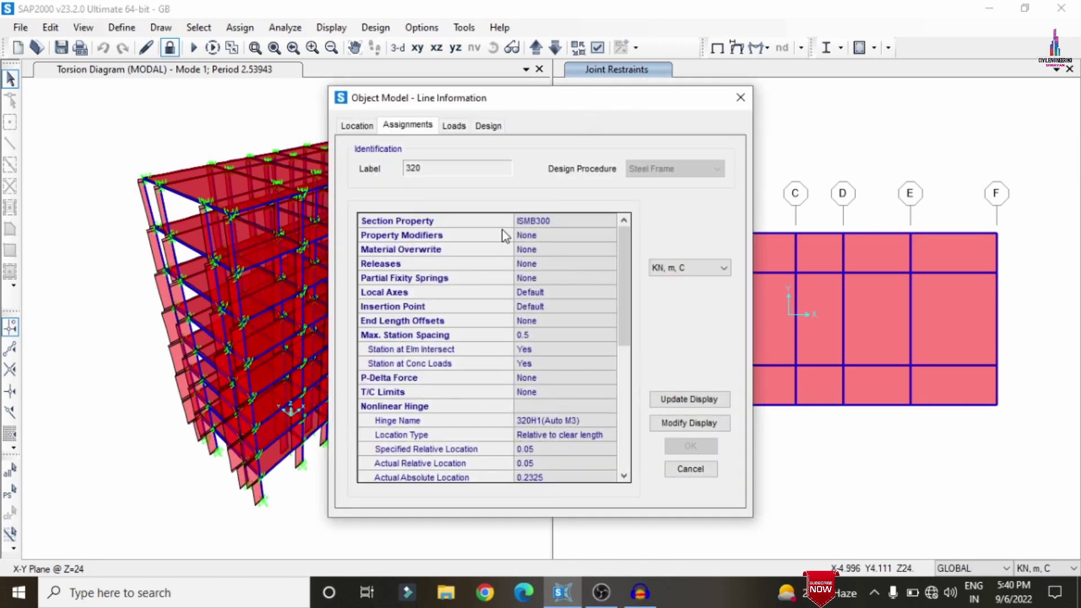
pyautogui.click(690, 469)
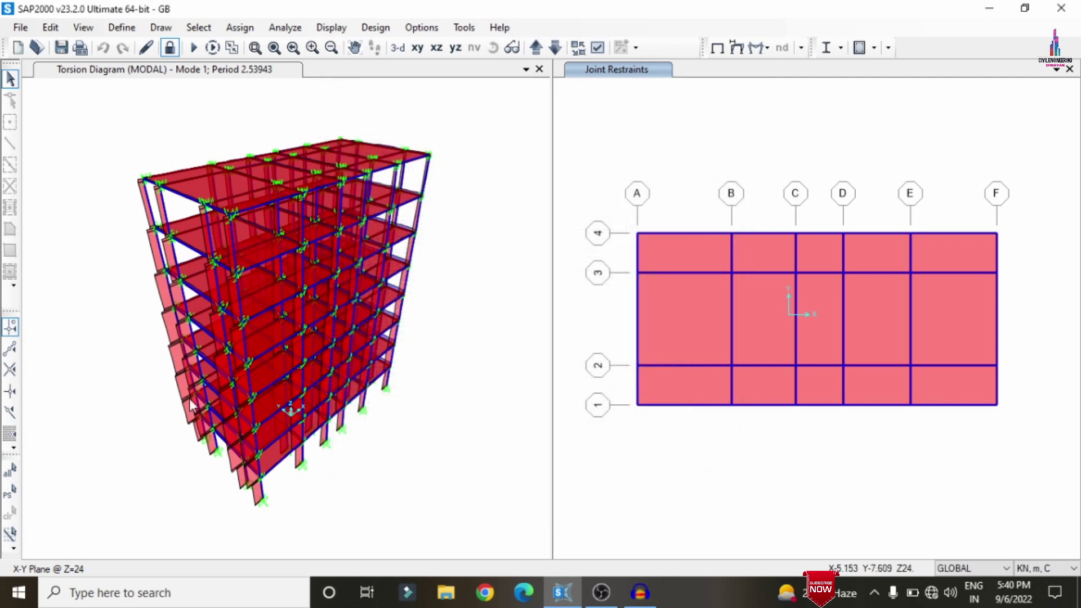
pyautogui.click(9, 494)
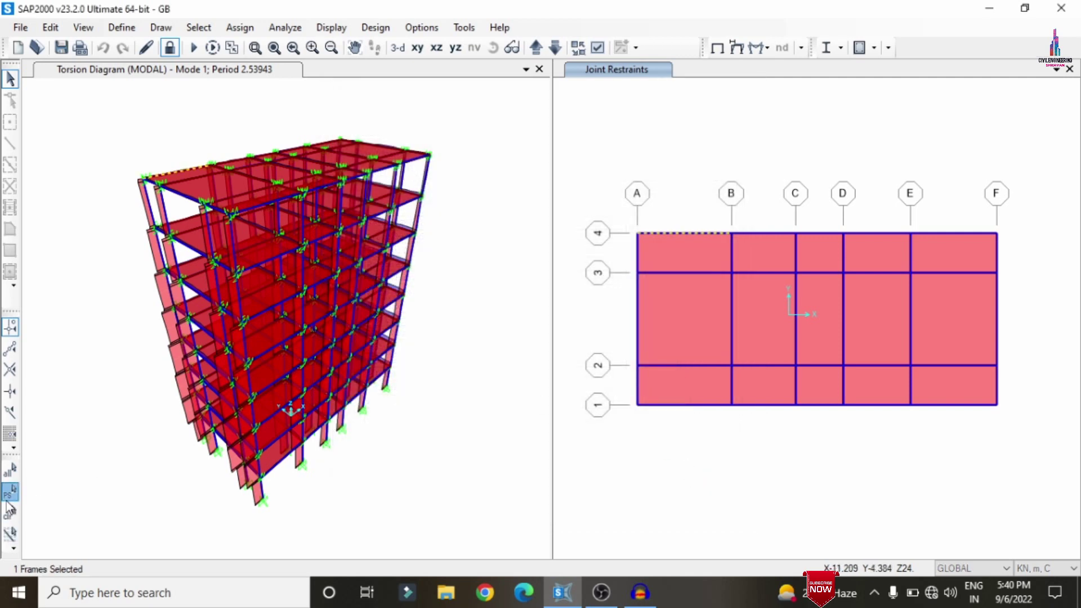
pyautogui.click(10, 513)
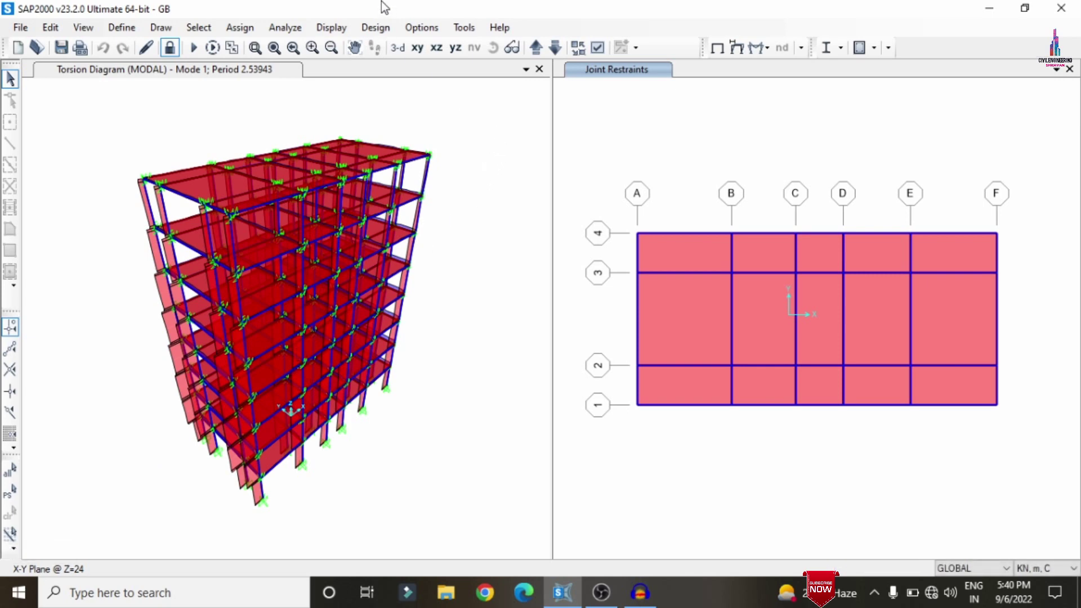
pyautogui.click(375, 27)
# Step: Choose Indian IS 800:2007 as the design code in the steel frame design preferences
pyautogui.moveTo(372, 46)
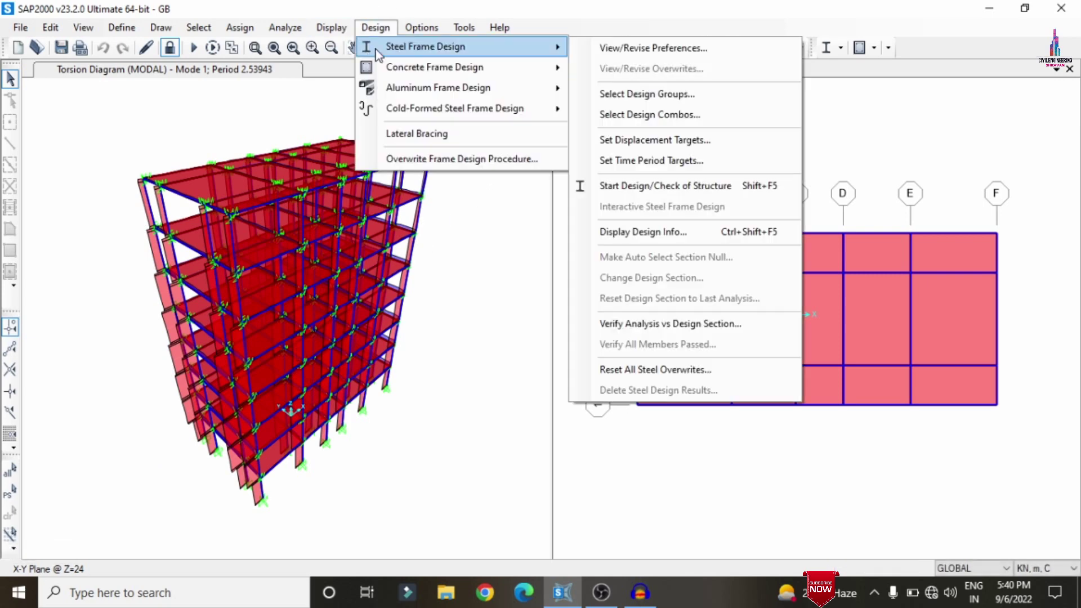
pyautogui.click(672, 52)
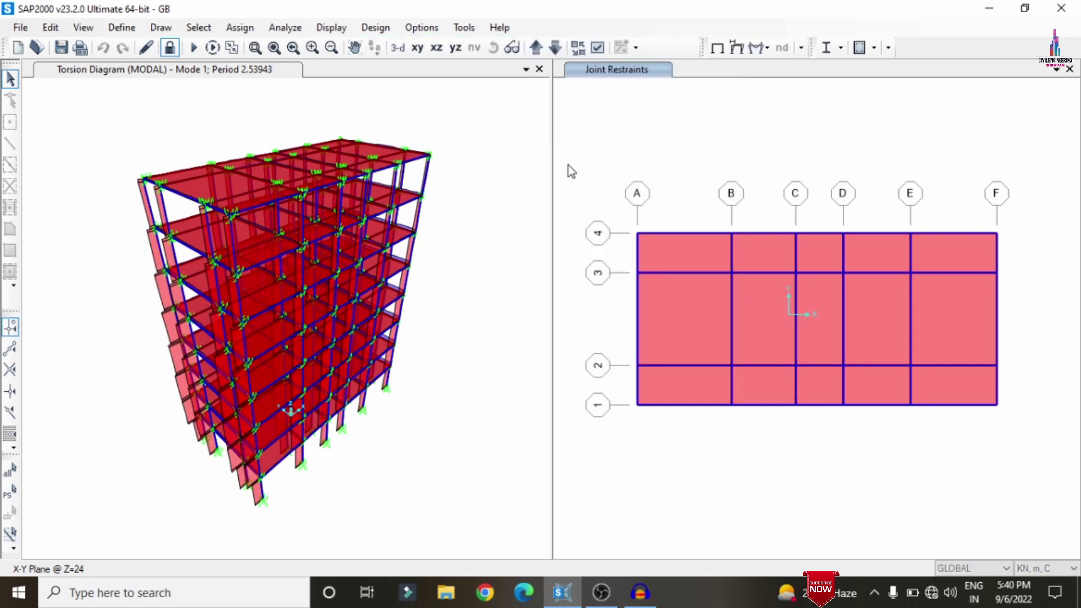
pyautogui.click(495, 120)
pyautogui.click(494, 120)
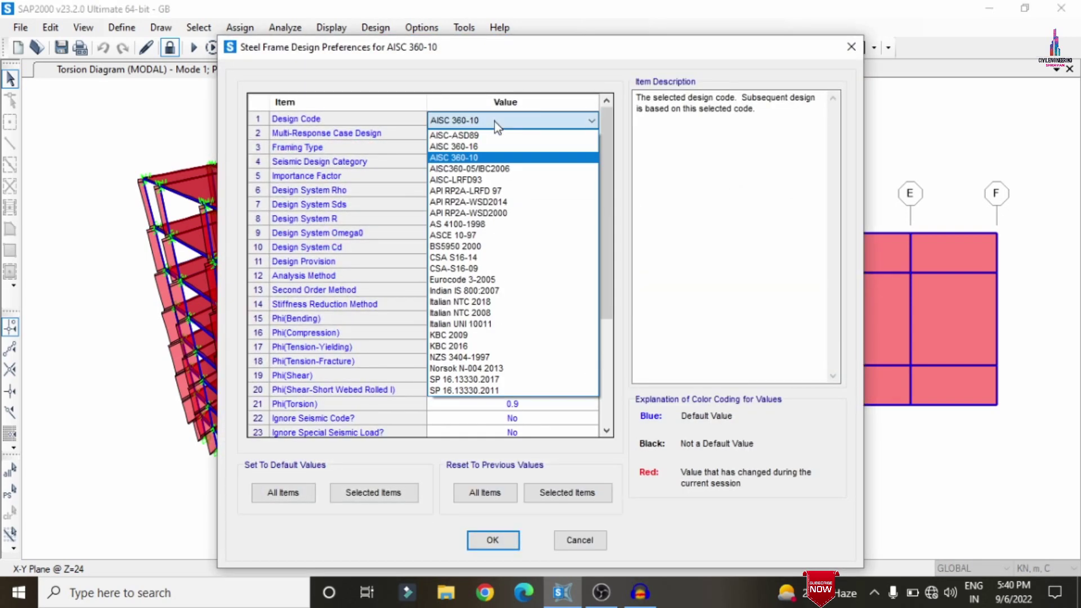
pyautogui.press('i')
pyautogui.press('Return')
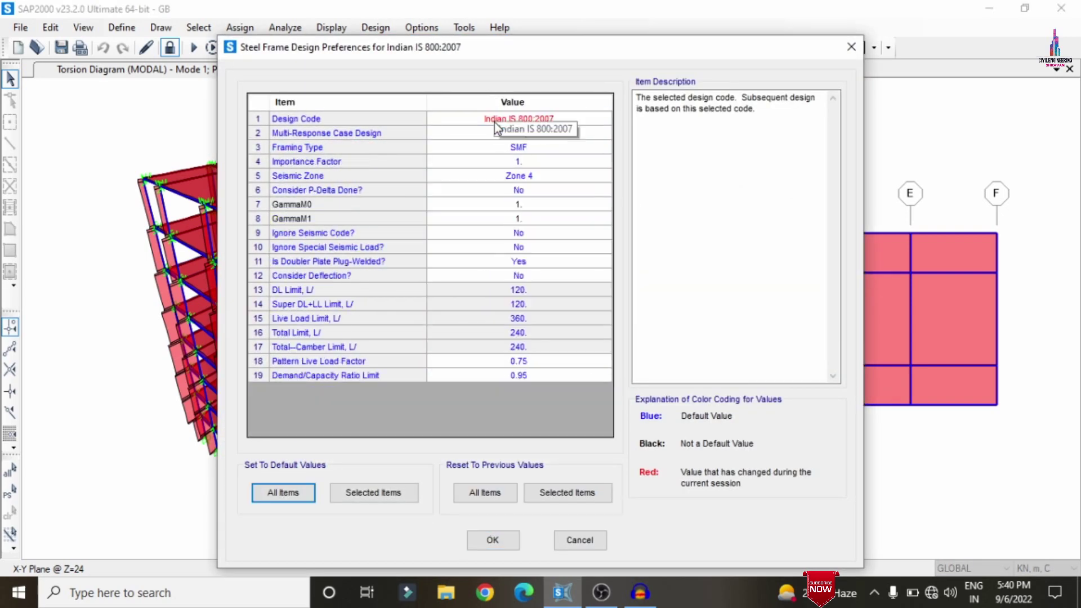
pyautogui.click(495, 541)
# Step: Start the steel design check of the whole structure
pyautogui.click(384, 30)
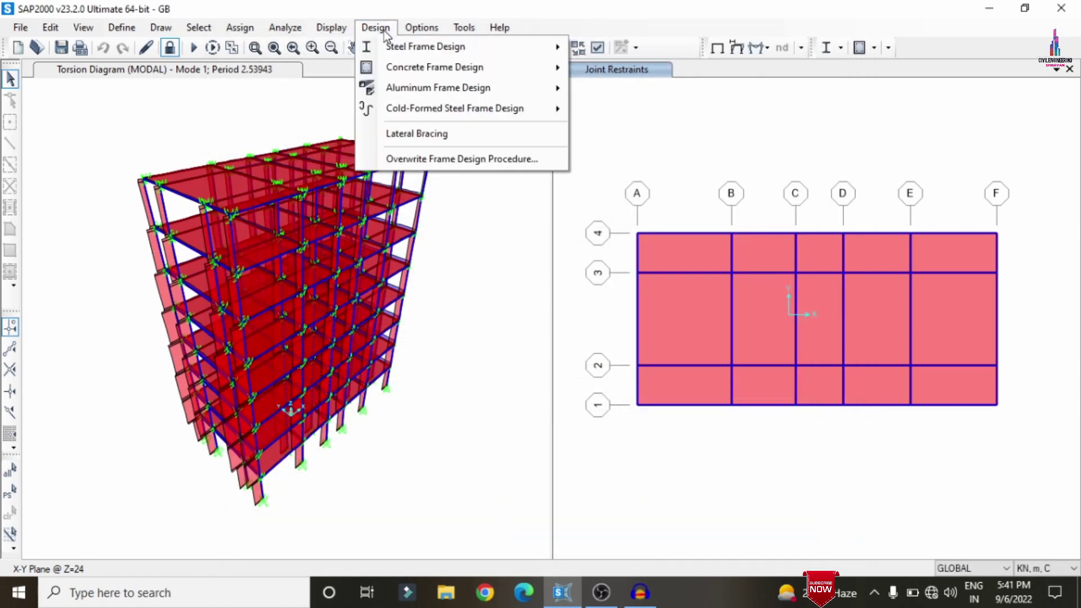
pyautogui.moveTo(392, 52)
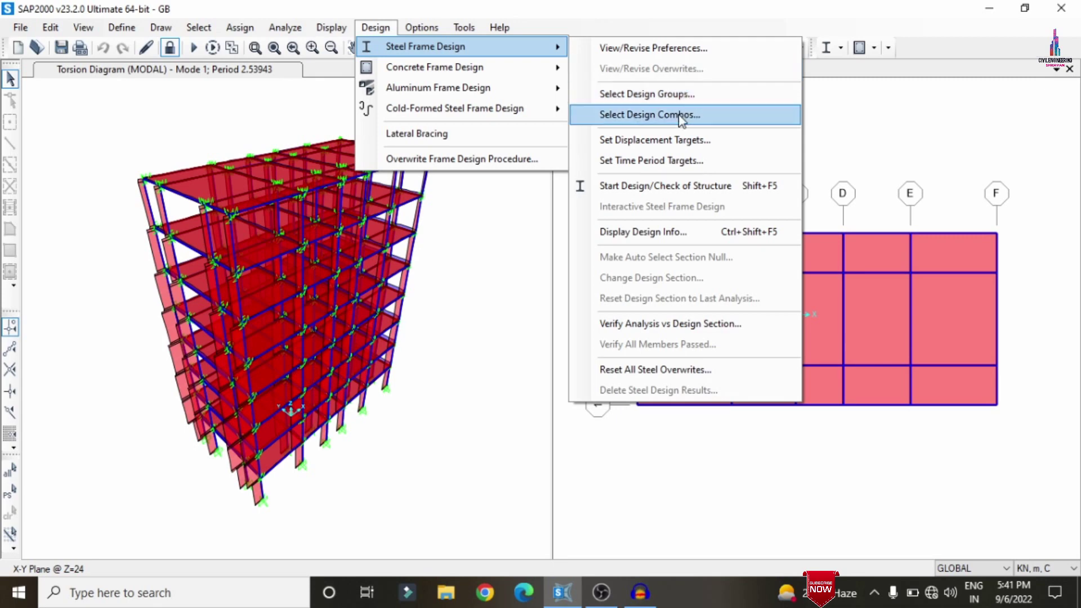
pyautogui.click(667, 189)
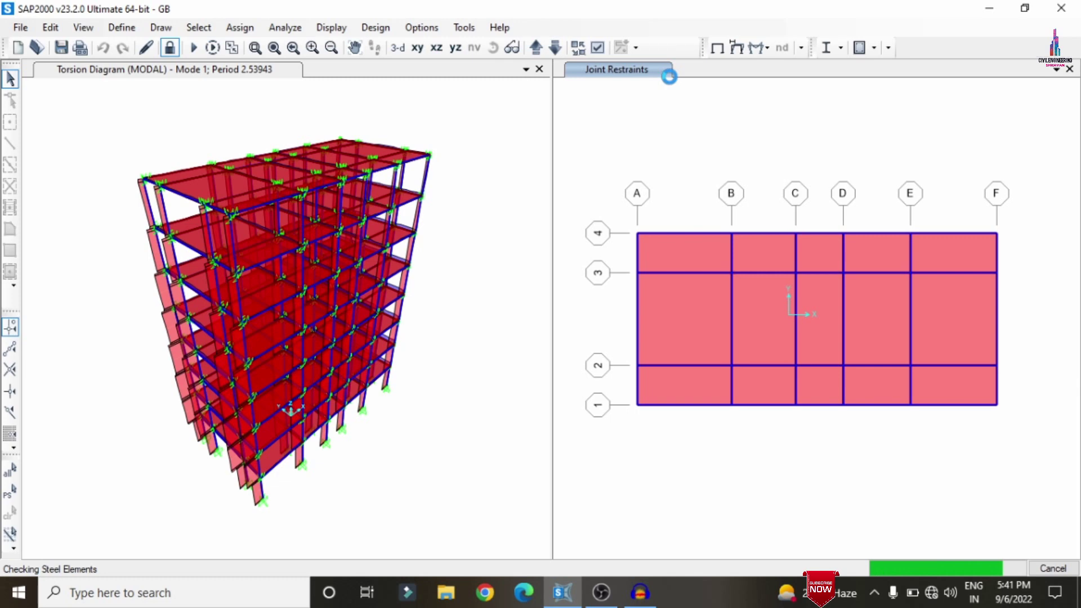
# Step: Switch the Steel Design Sections window to the default 3-D view and pick a member
pyautogui.click(398, 49)
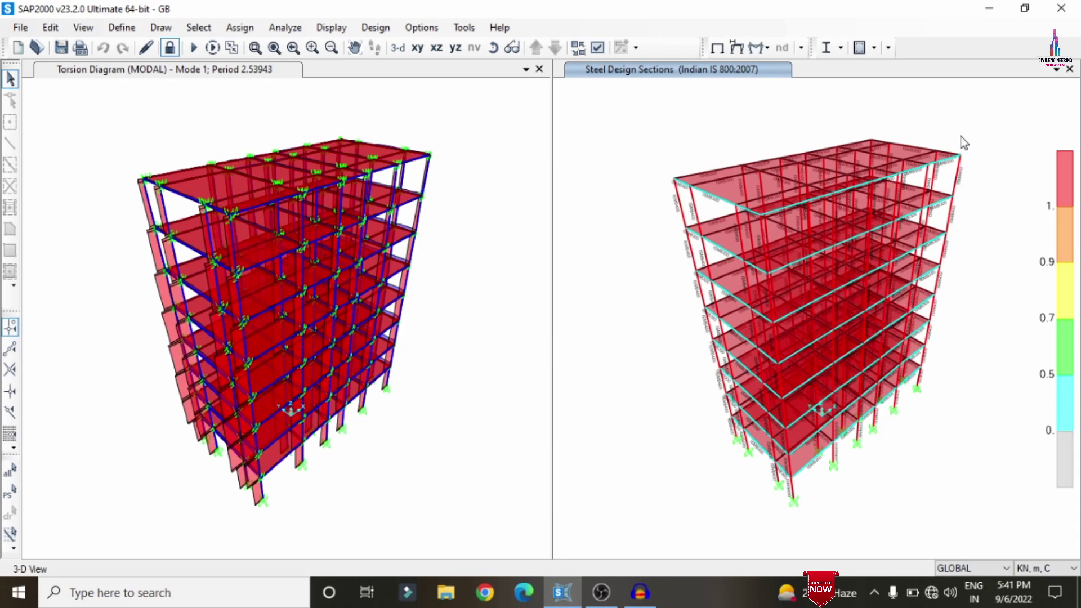
pyautogui.click(950, 164)
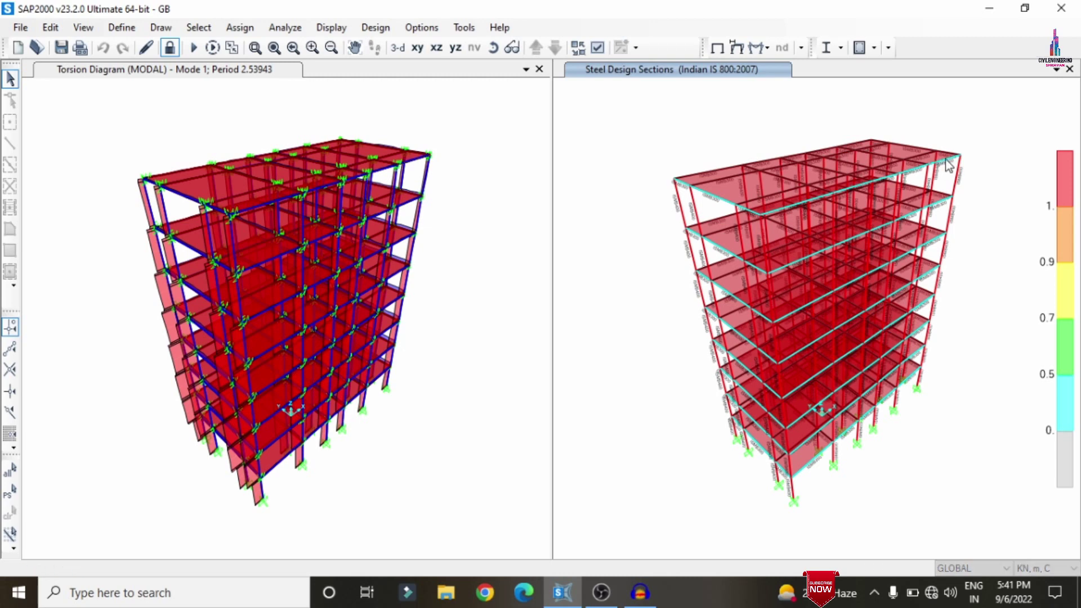
# Step: Review frame 232's summary stress report, close its check windows, and select column 168
pyautogui.click(477, 384)
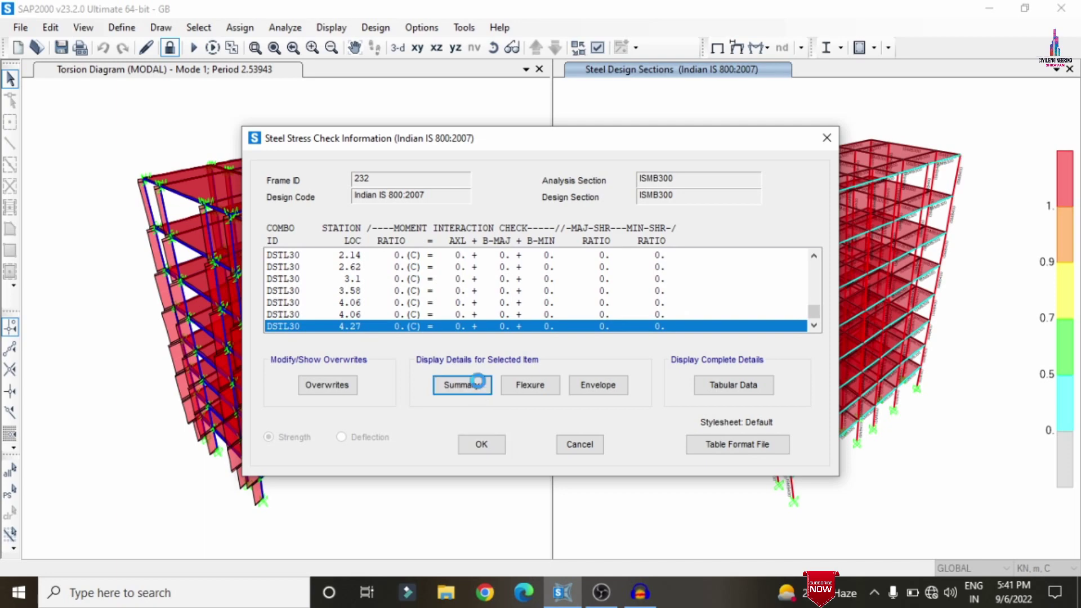
pyautogui.scroll(-10, 565, 232)
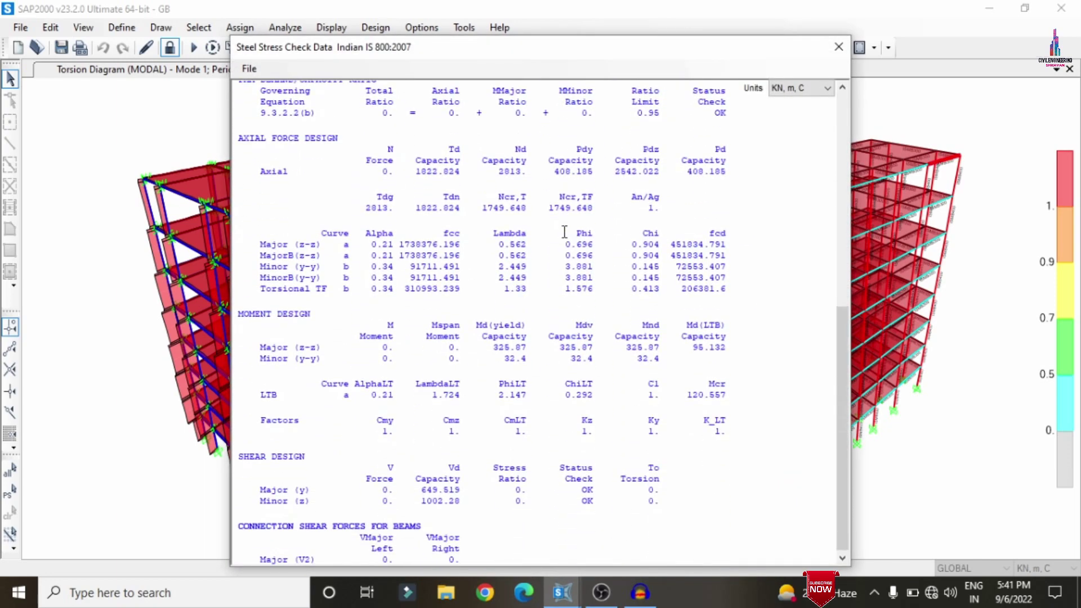
pyautogui.scroll(10, 565, 232)
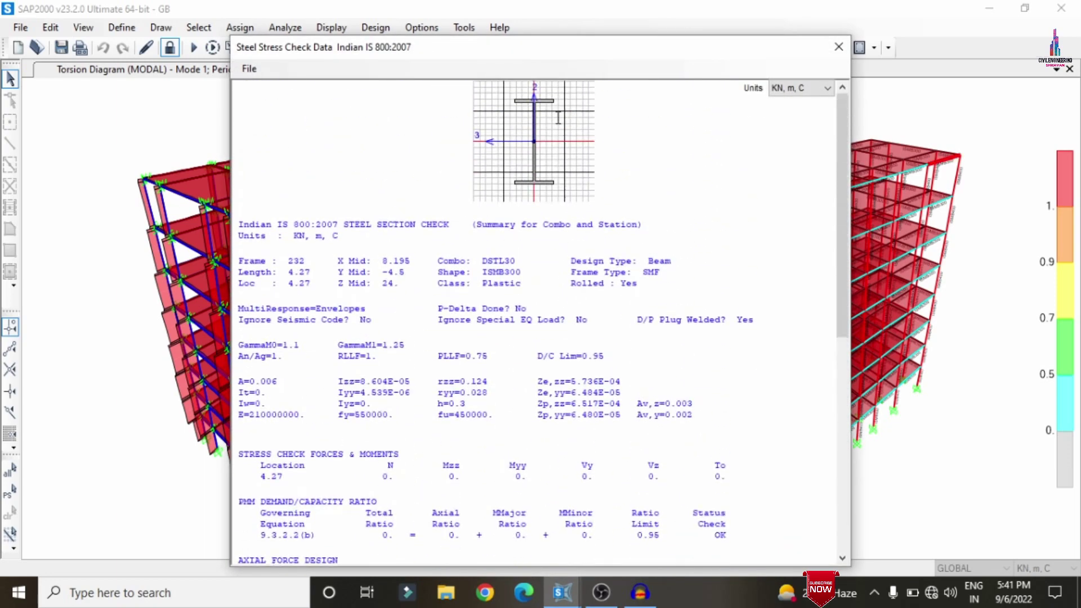
pyautogui.click(838, 47)
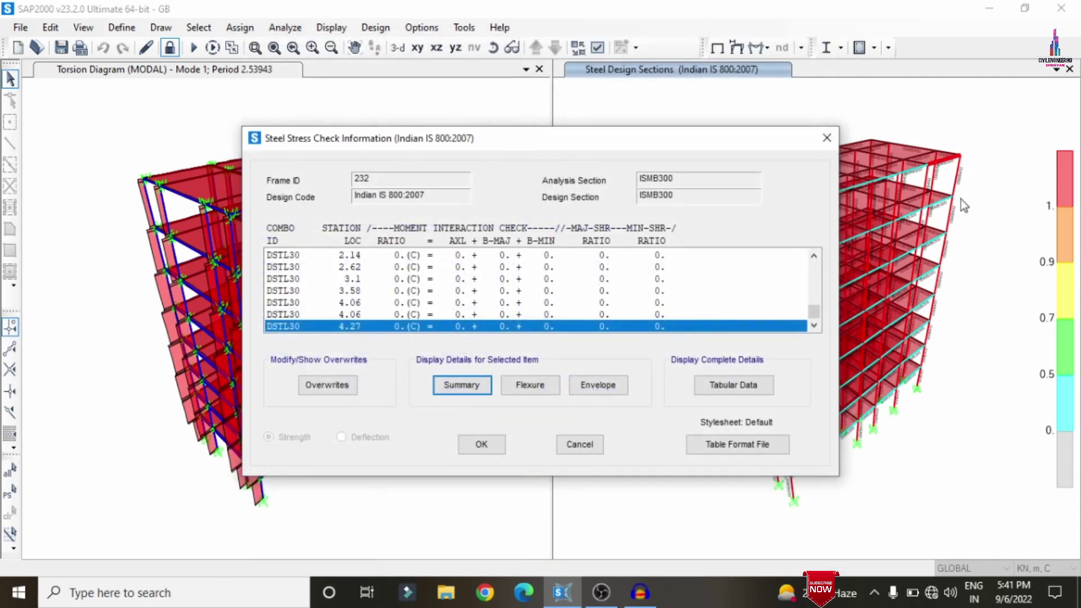
pyautogui.click(505, 449)
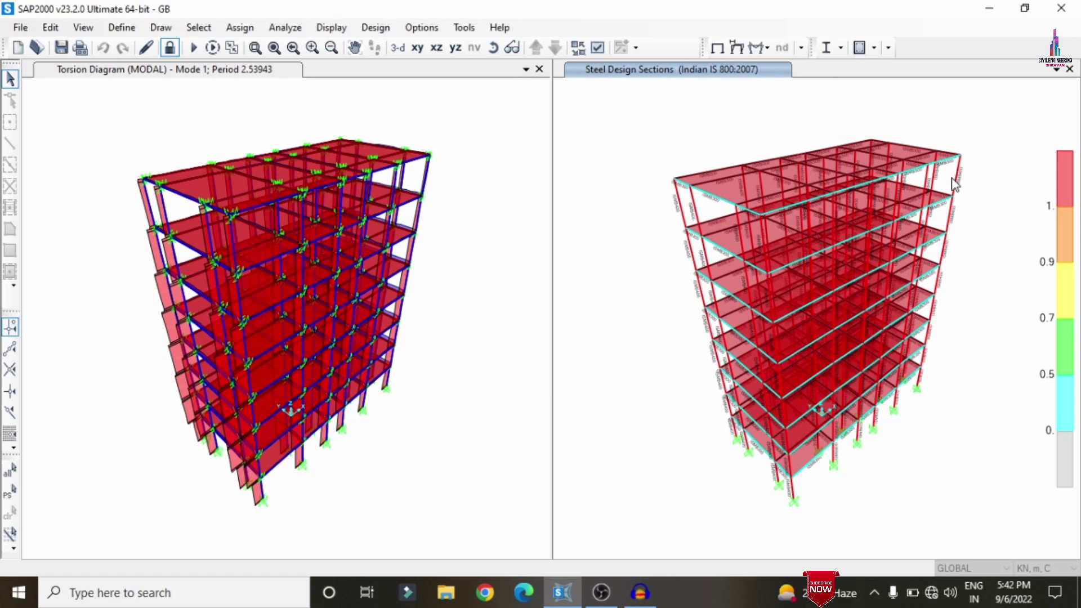
pyautogui.click(961, 186)
pyautogui.rightClick(961, 186)
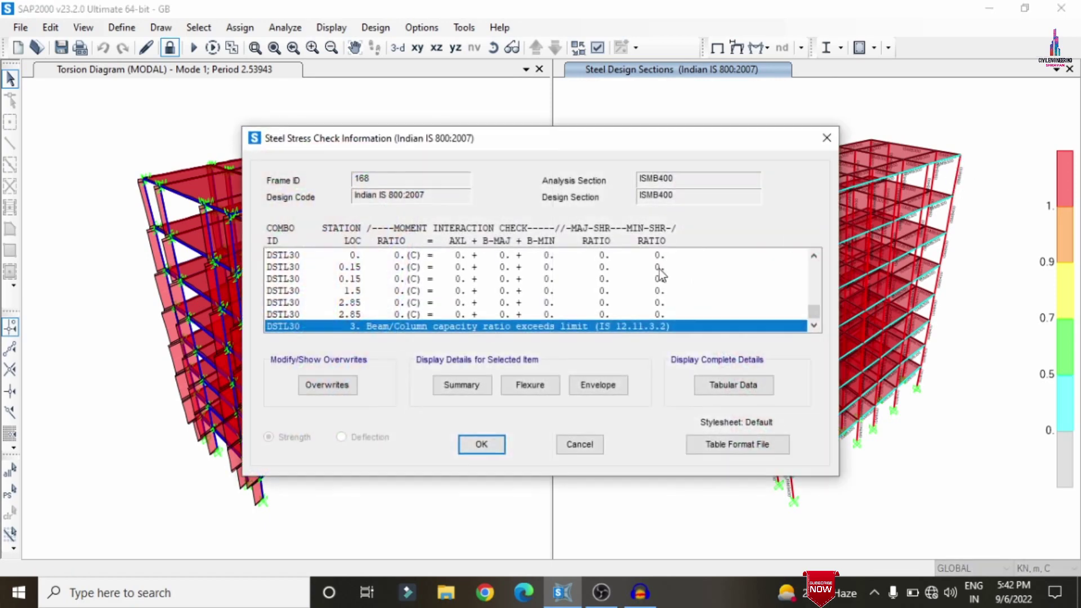
pyautogui.click(460, 389)
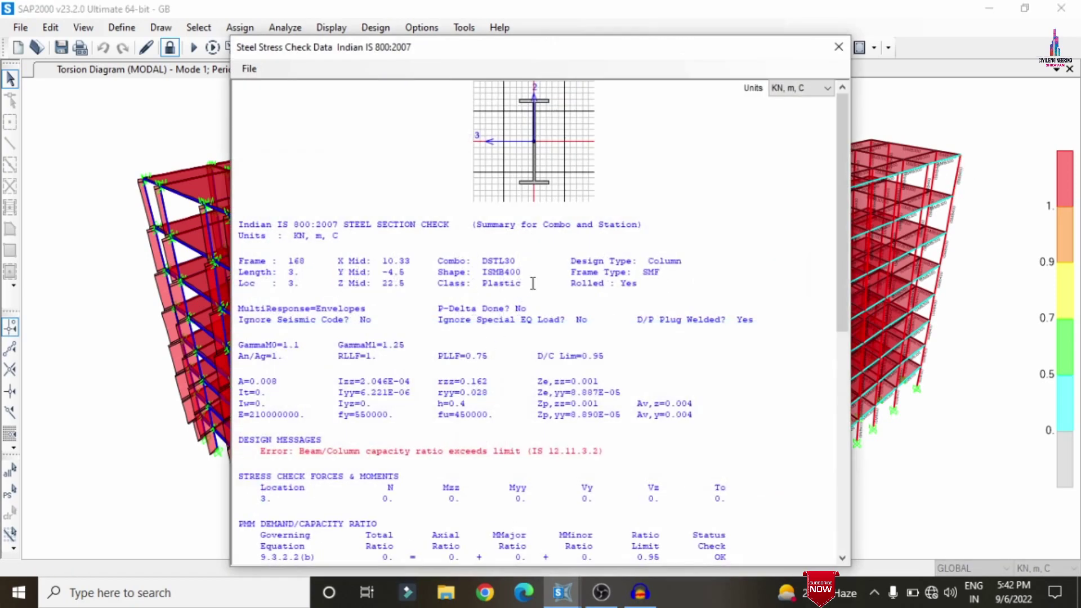
pyautogui.scroll(-10, 593, 152)
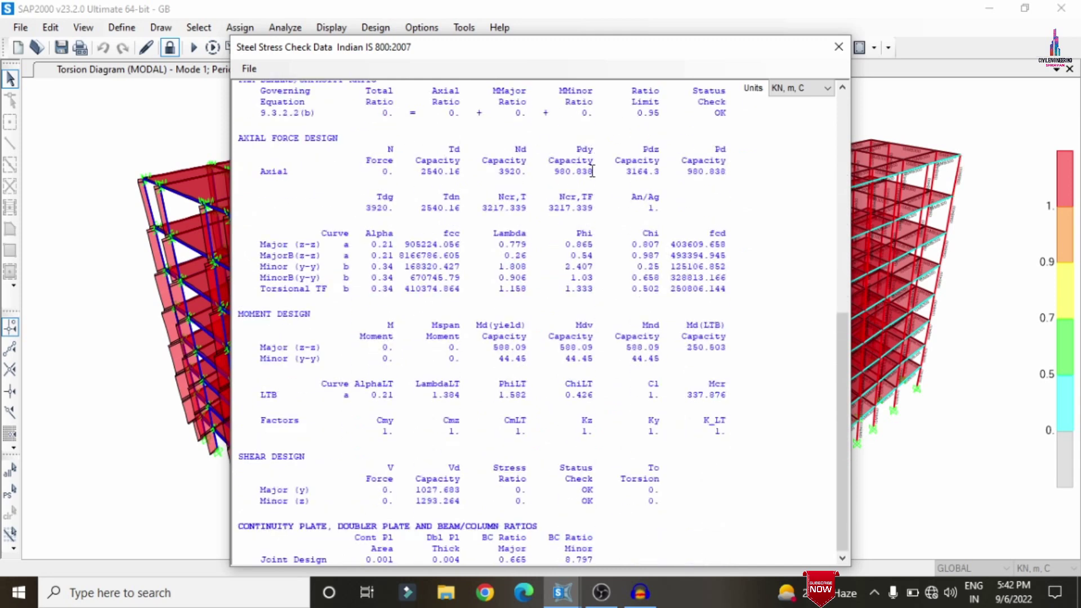
pyautogui.scroll(5, 593, 172)
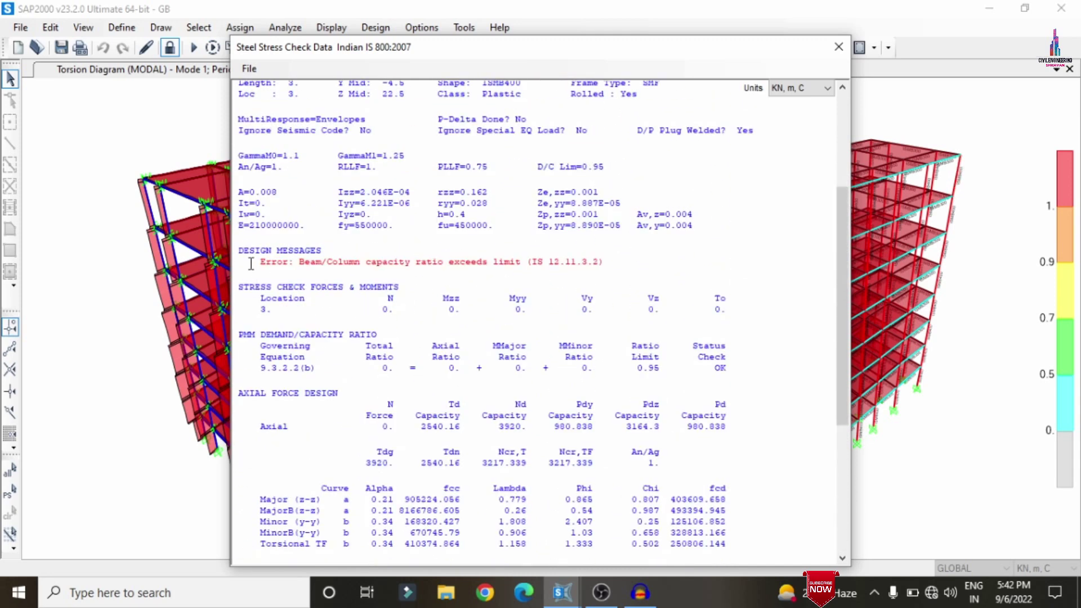
pyautogui.moveTo(256, 264); pyautogui.dragTo(616, 281)
pyautogui.click(615, 281)
pyautogui.scroll(5, 618, 267)
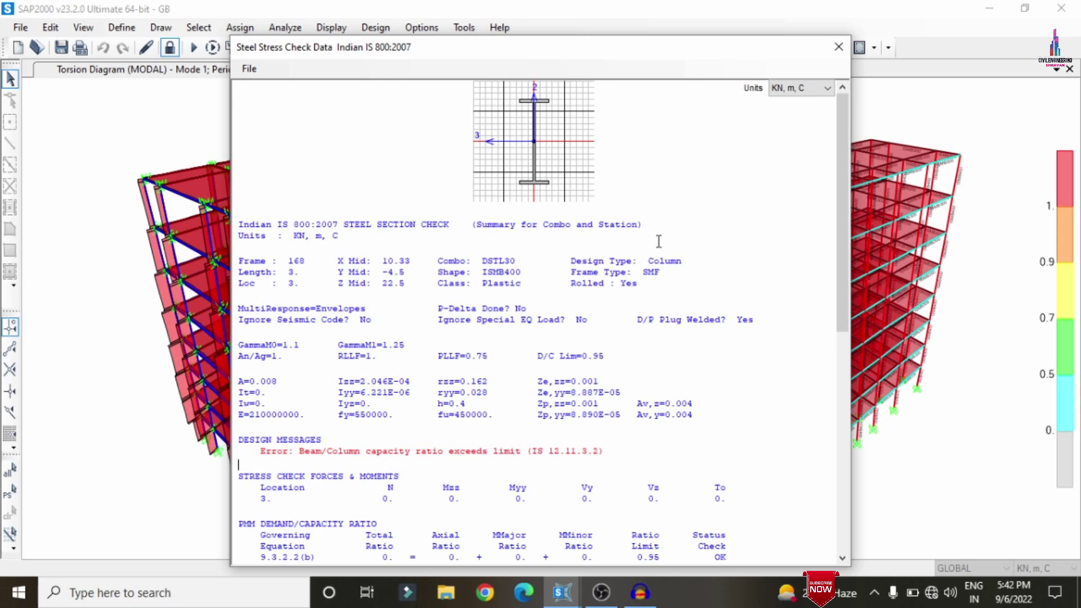
pyautogui.moveTo(532, 450); pyautogui.dragTo(605, 450)
pyautogui.click(687, 450)
pyautogui.moveTo(534, 451); pyautogui.dragTo(567, 458)
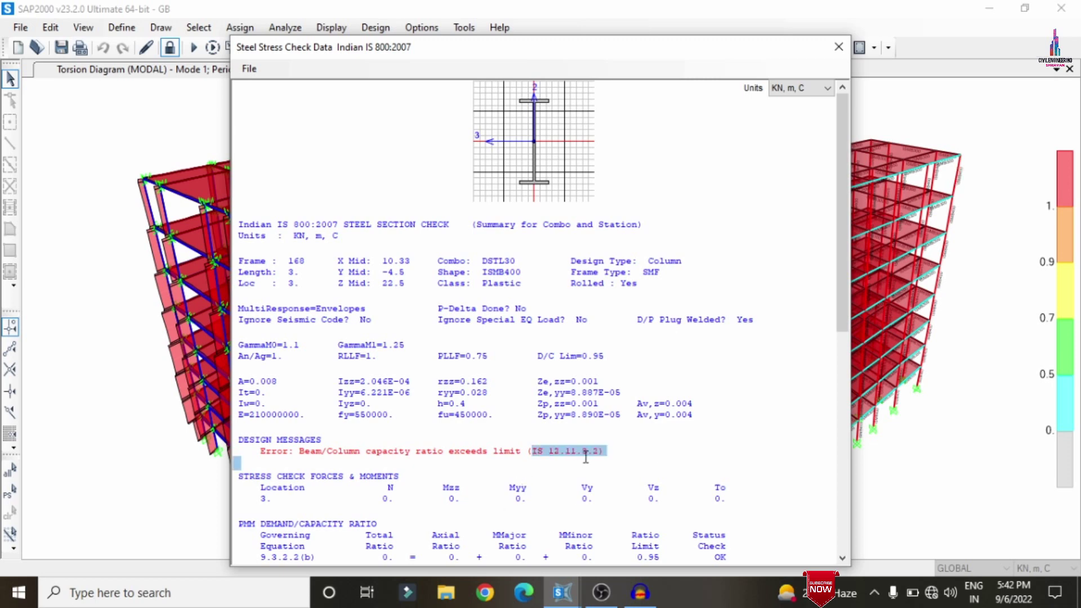
pyautogui.hotkey('shift', 'Up')
pyautogui.click(717, 395)
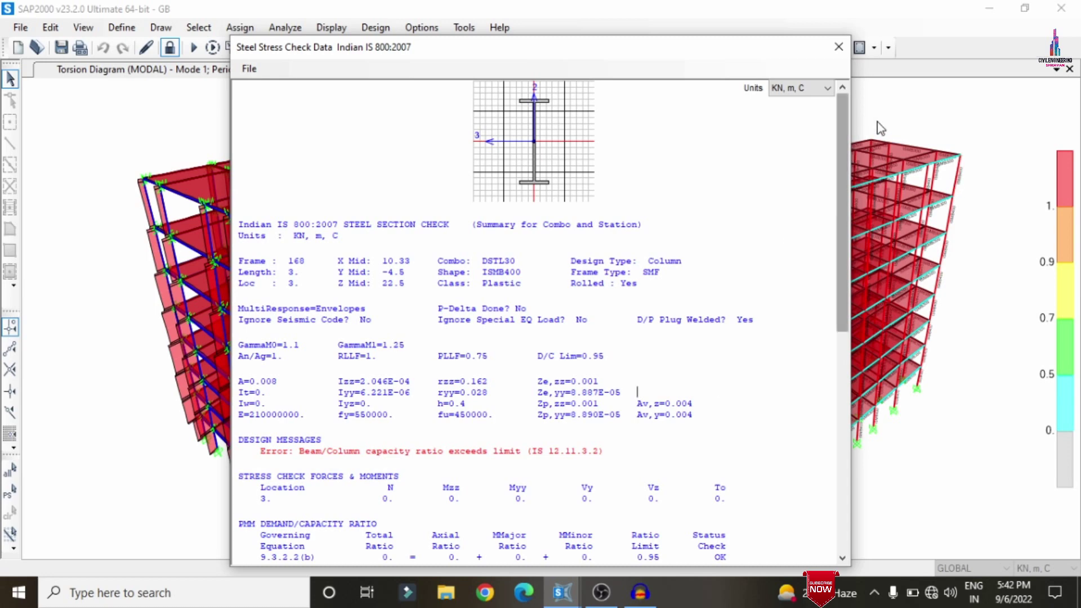
pyautogui.click(839, 46)
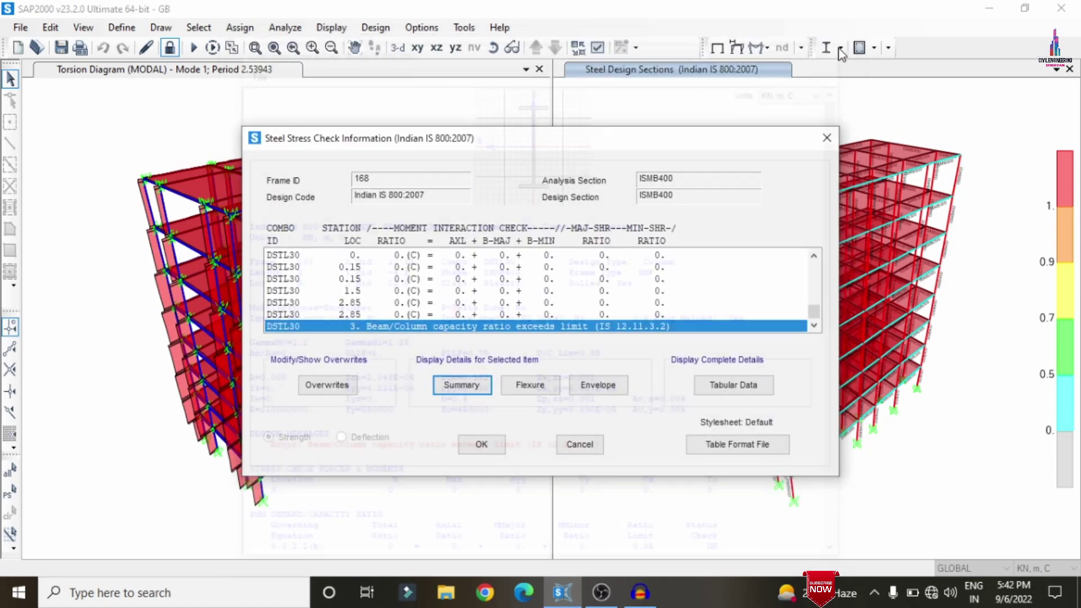
pyautogui.click(596, 444)
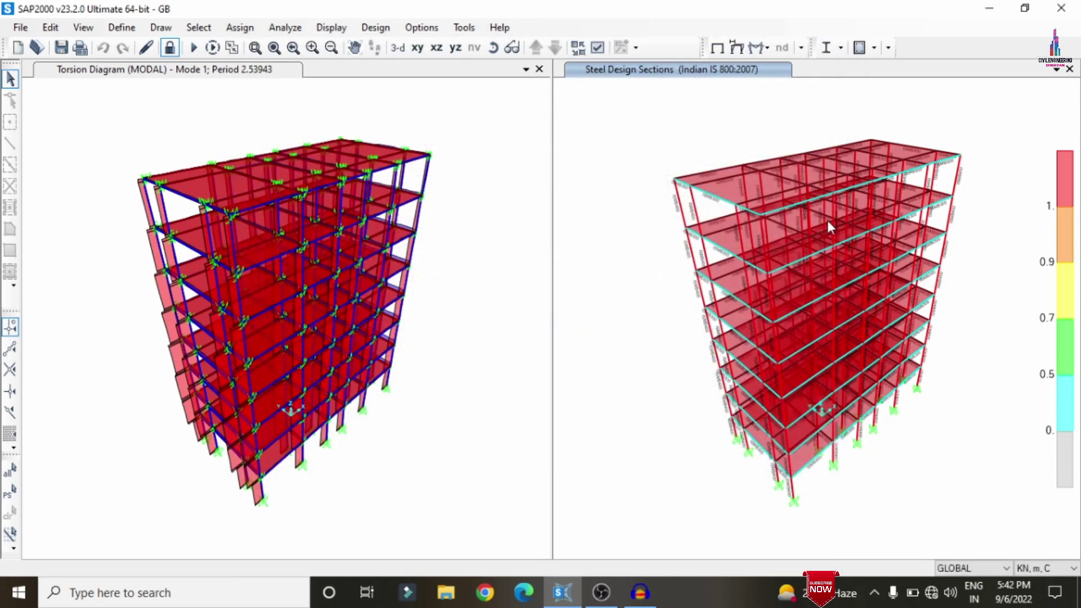
pyautogui.click(720, 206)
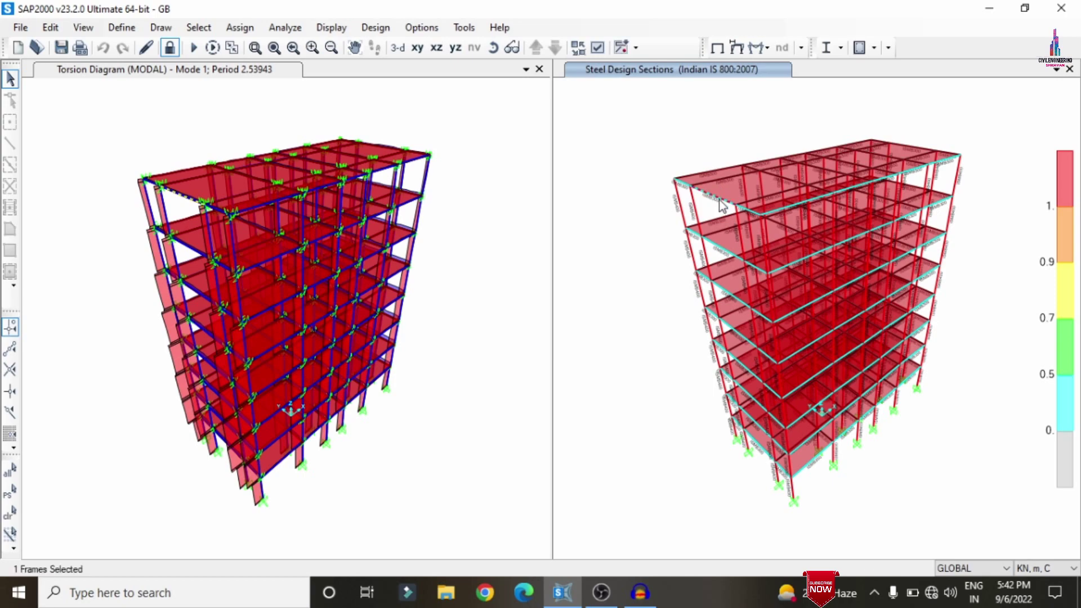
pyautogui.rightClick(720, 203)
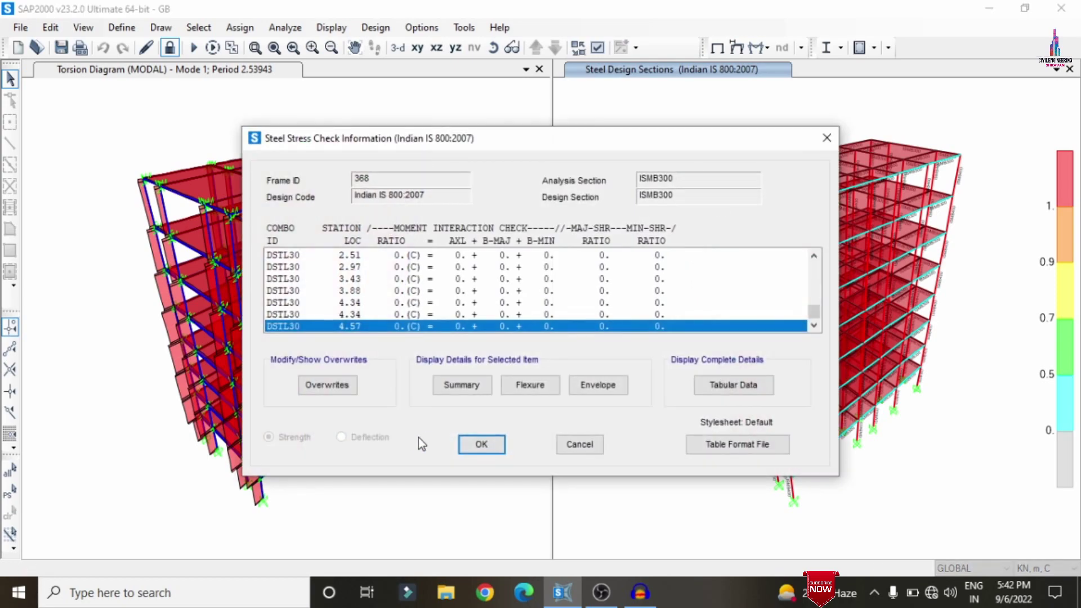
pyautogui.click(455, 394)
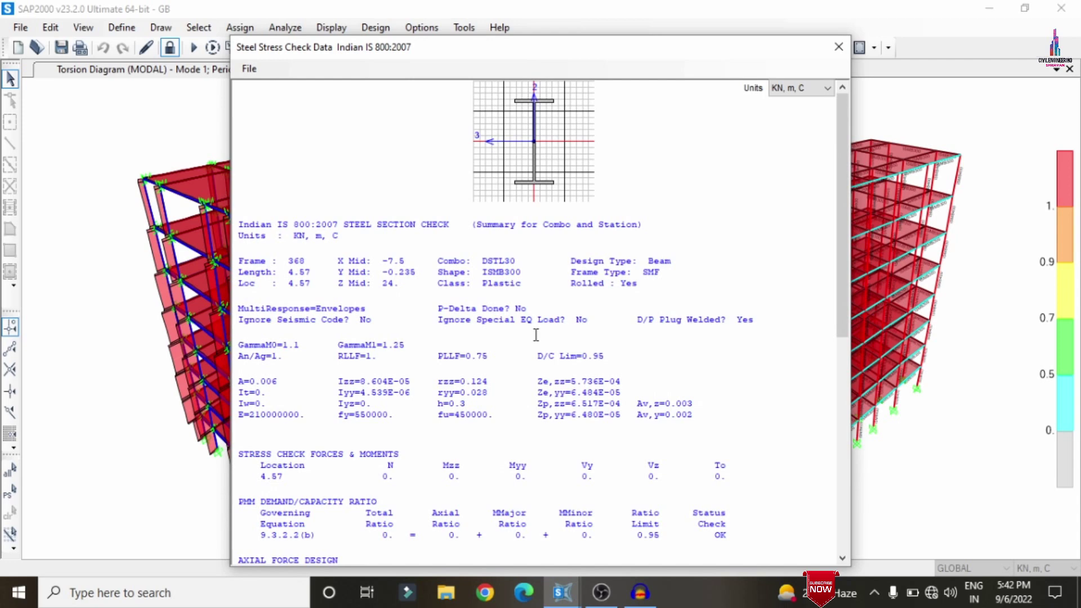
pyautogui.scroll(-5, 535, 351)
pyautogui.scroll(-7, 535, 351)
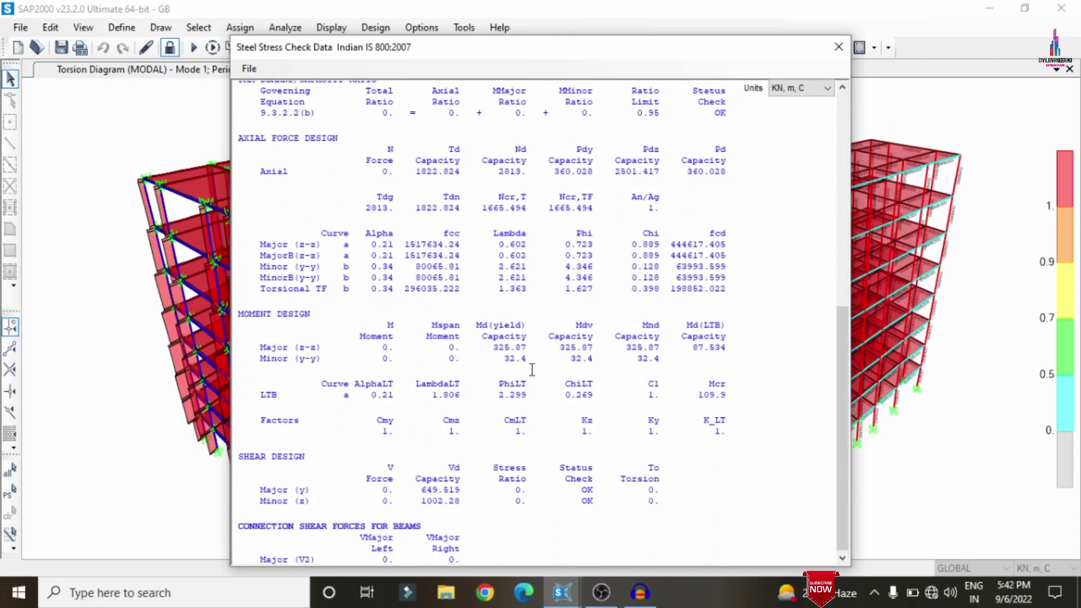
pyautogui.scroll(10, 532, 370)
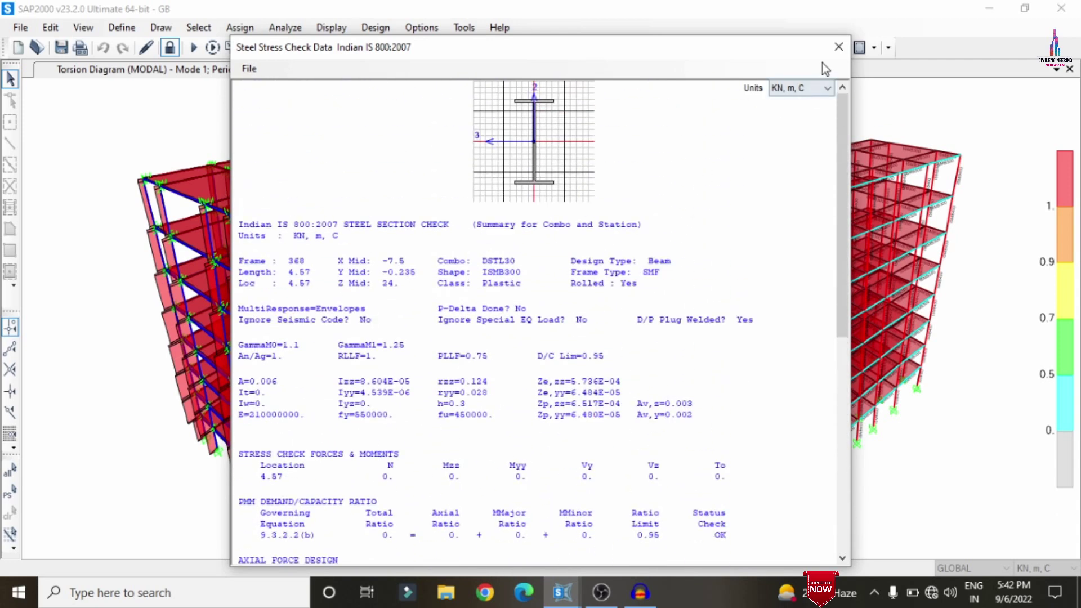
pyautogui.click(836, 48)
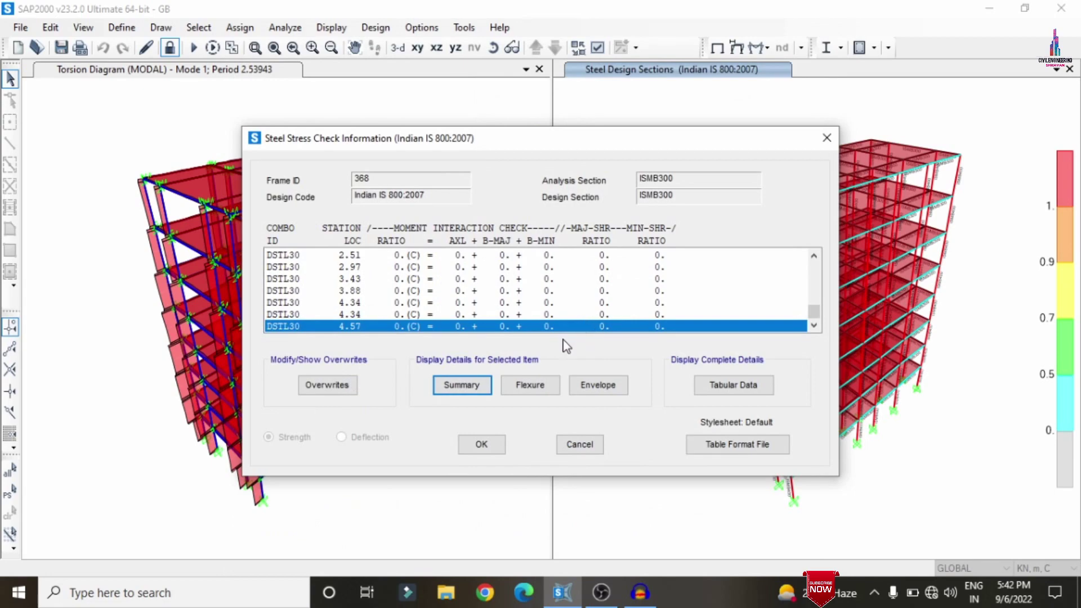
pyautogui.click(530, 385)
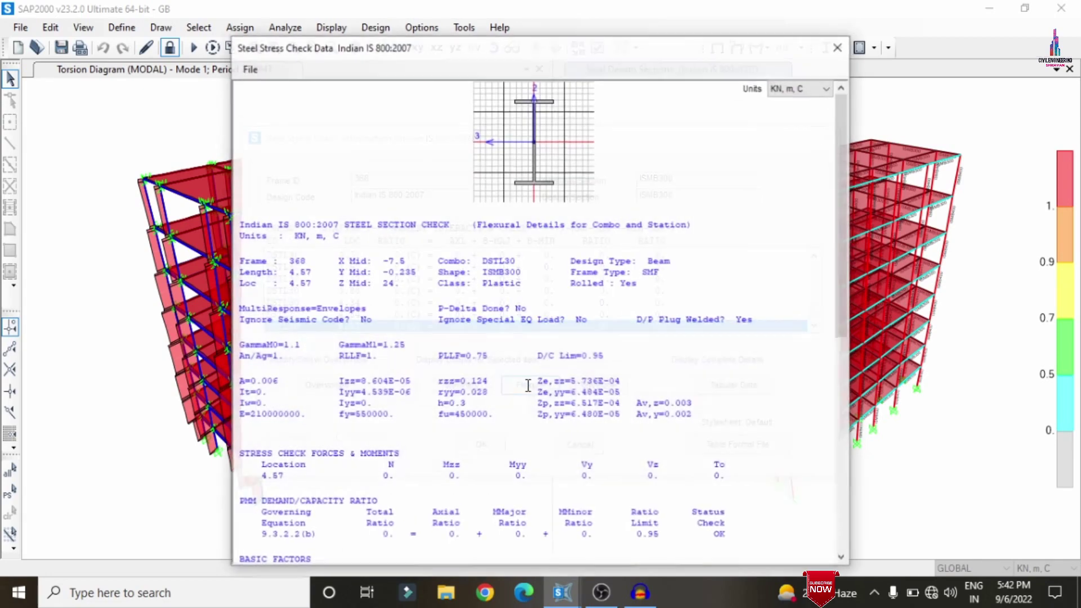
pyautogui.scroll(-12, 547, 381)
pyautogui.click(839, 47)
pyautogui.click(591, 385)
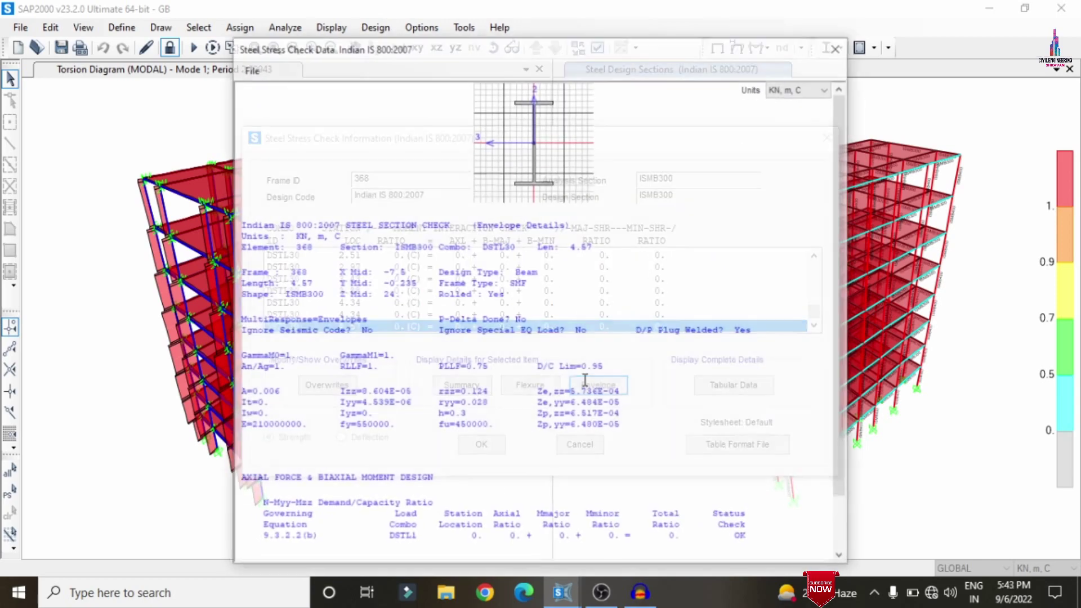
pyautogui.click(838, 46)
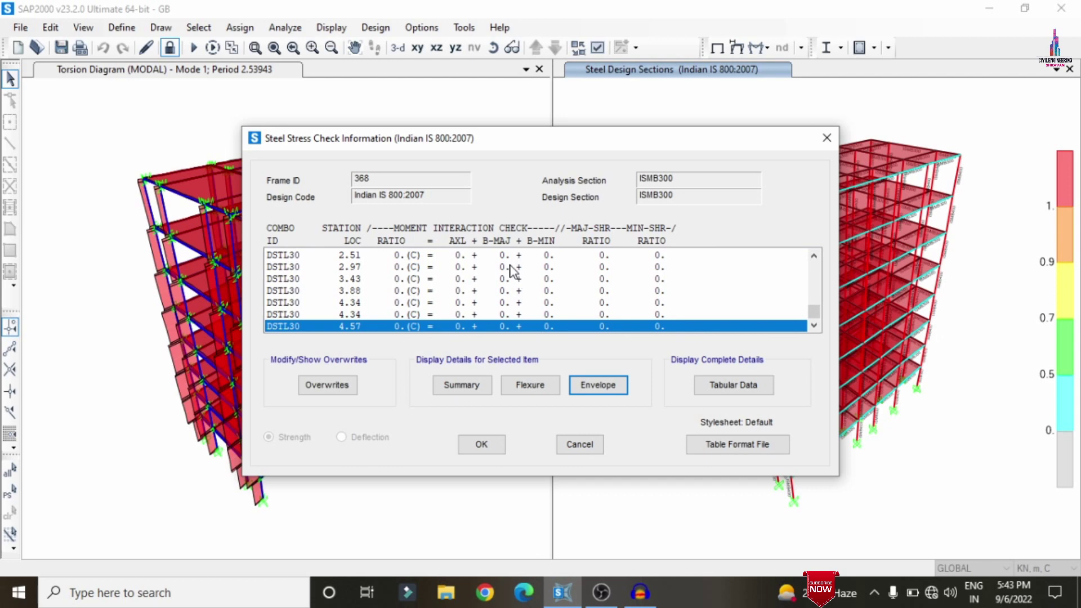
pyautogui.click(594, 450)
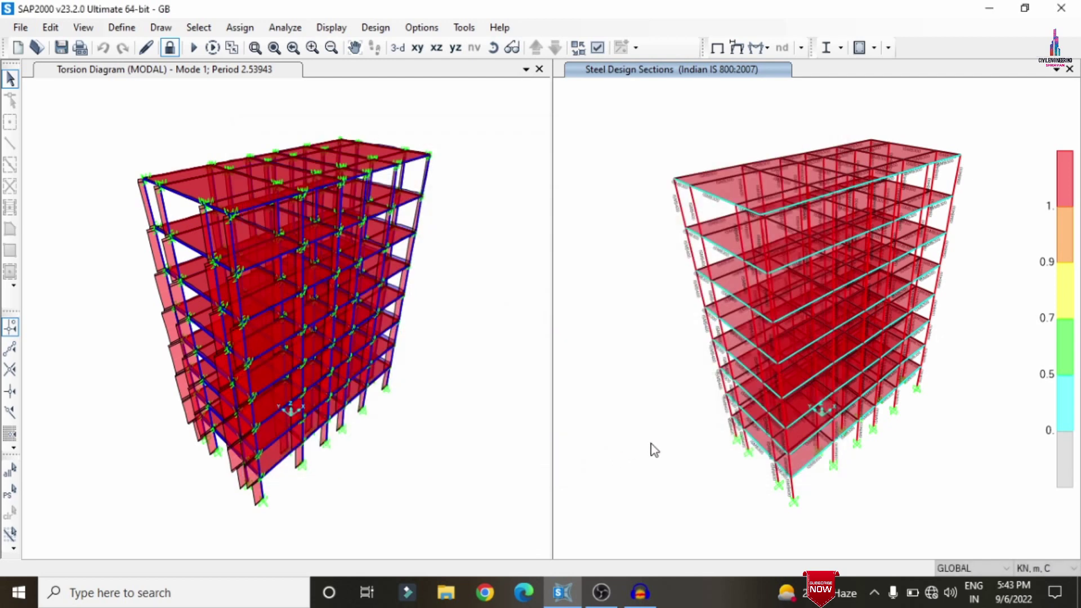
pyautogui.click(913, 376)
pyautogui.rightClick(914, 376)
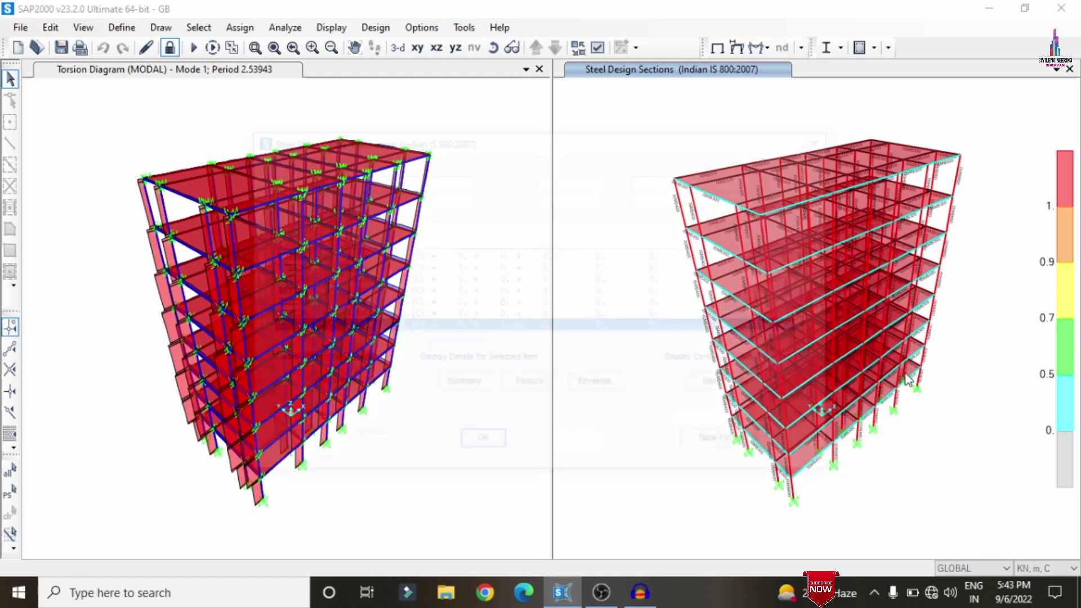
pyautogui.click(474, 388)
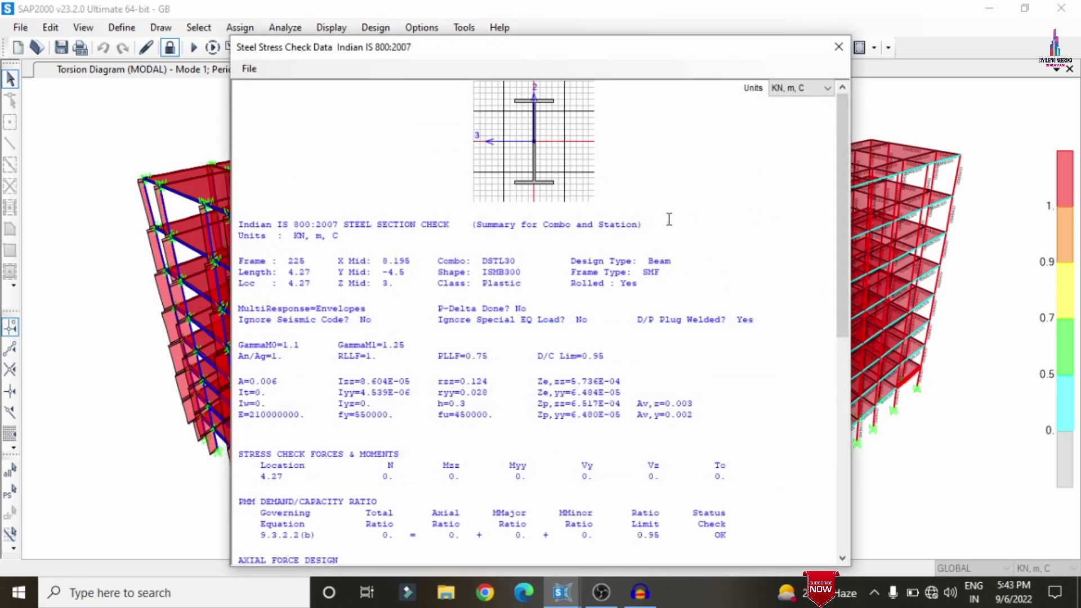
pyautogui.scroll(-10, 690, 220)
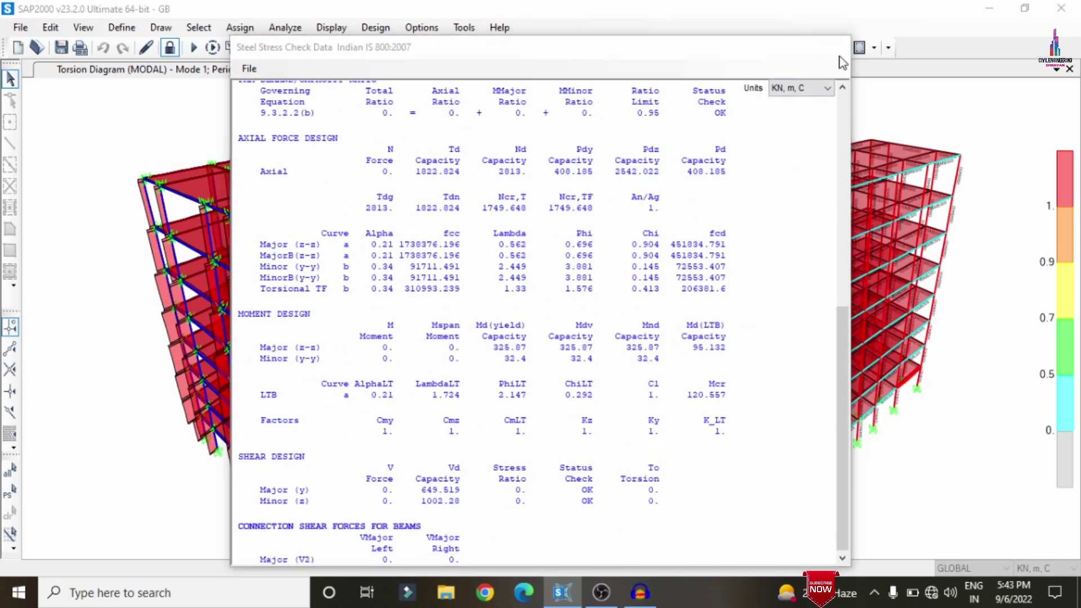
pyautogui.click(839, 47)
pyautogui.click(595, 450)
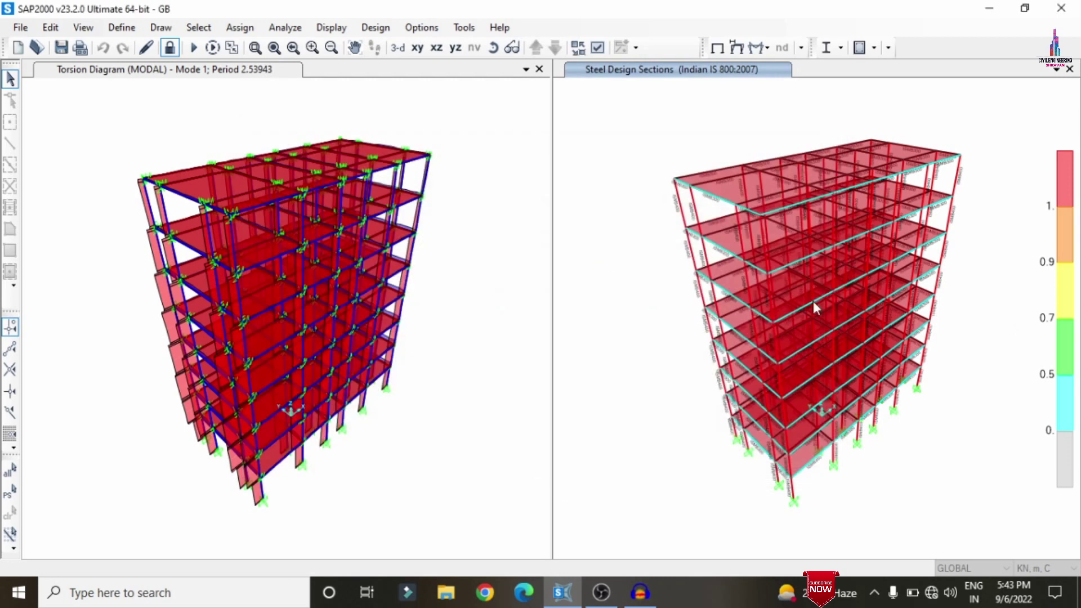